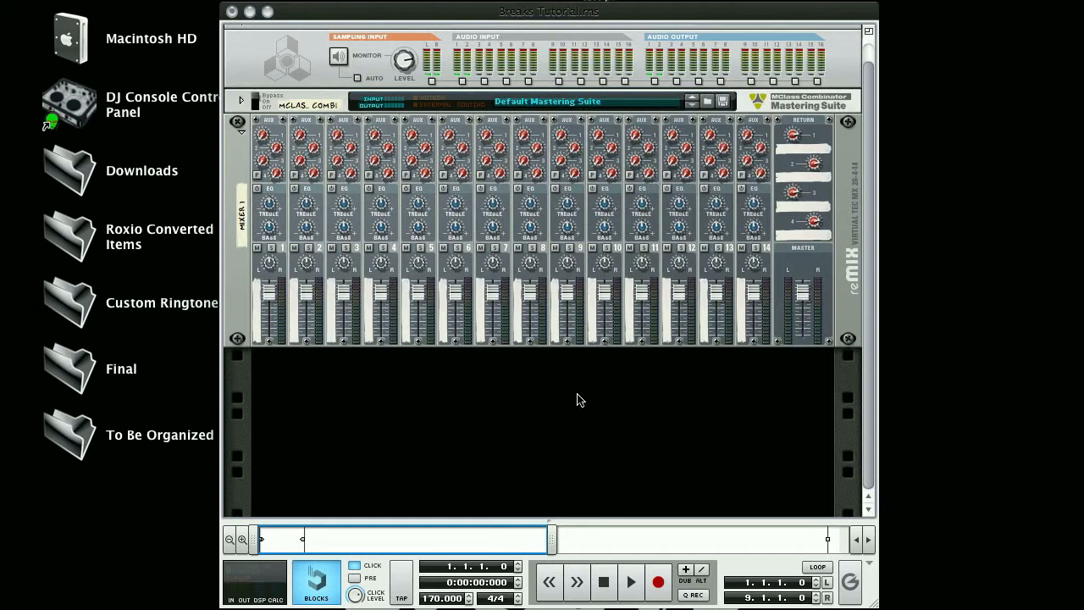
# Create a Combinator device in the empty rack below the mixer.
pyautogui.rightClick(578, 399)
pyautogui.click(580, 403)
pyautogui.rightClick(580, 401)
pyautogui.click(606, 476)
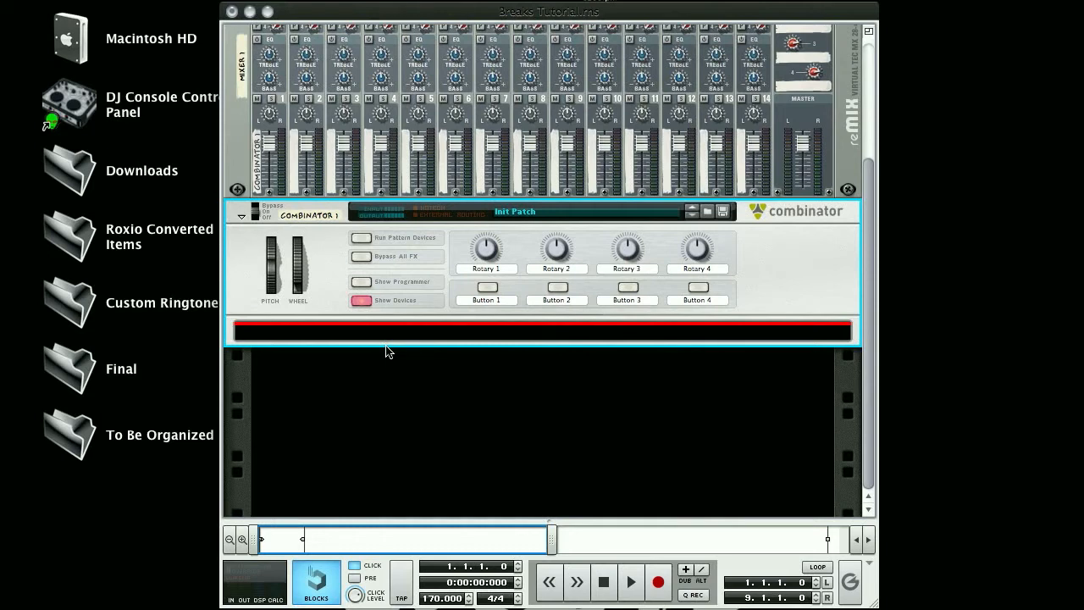
# Add an NN-XT Advanced Sampler inside the Combinator.
pyautogui.rightClick(483, 333)
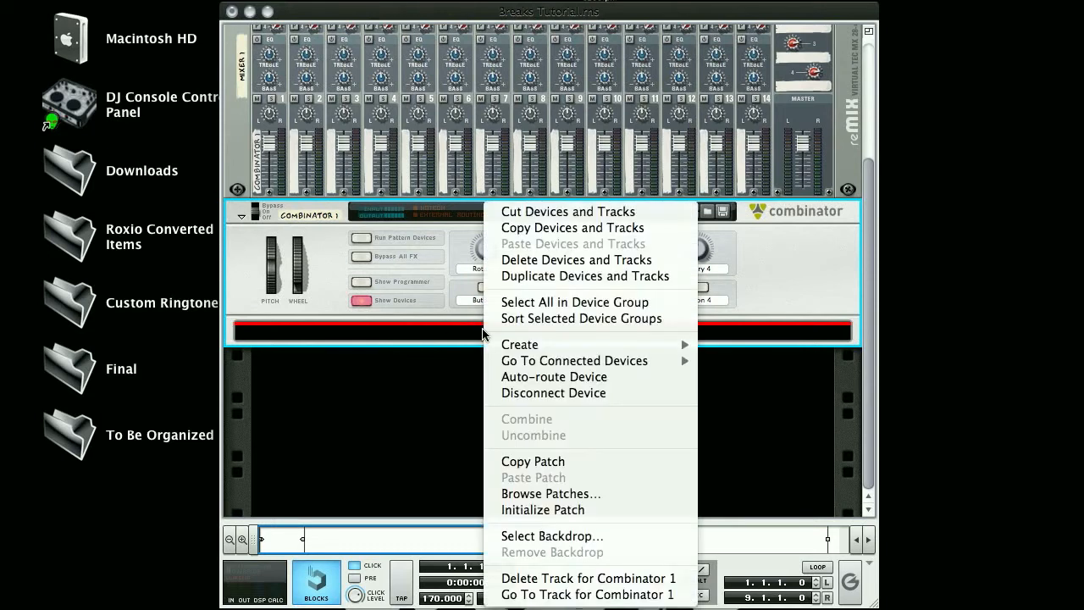
pyautogui.moveTo(533, 344)
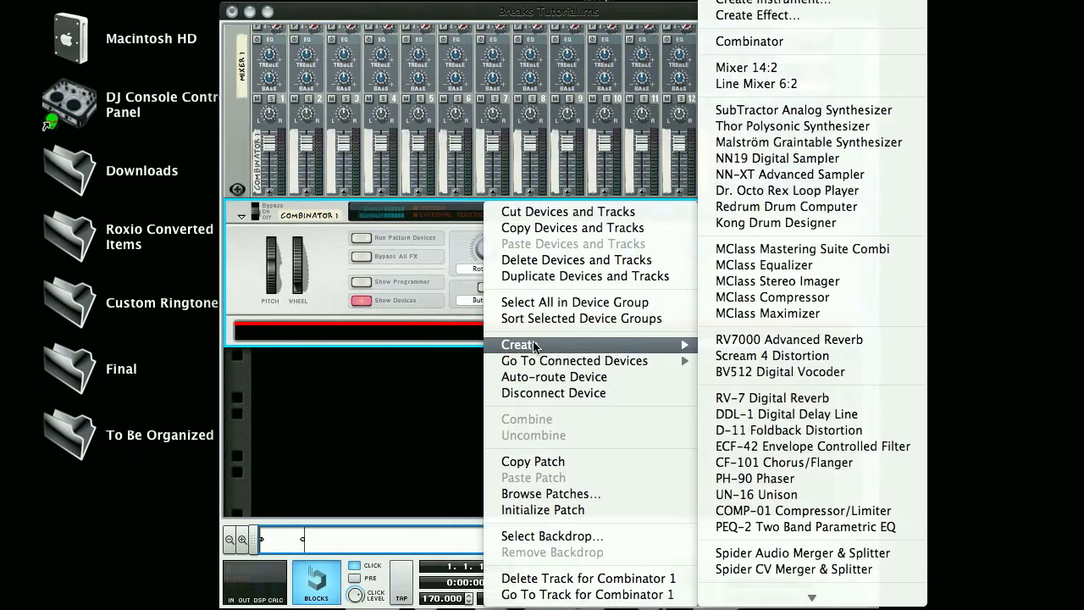
pyautogui.click(796, 174)
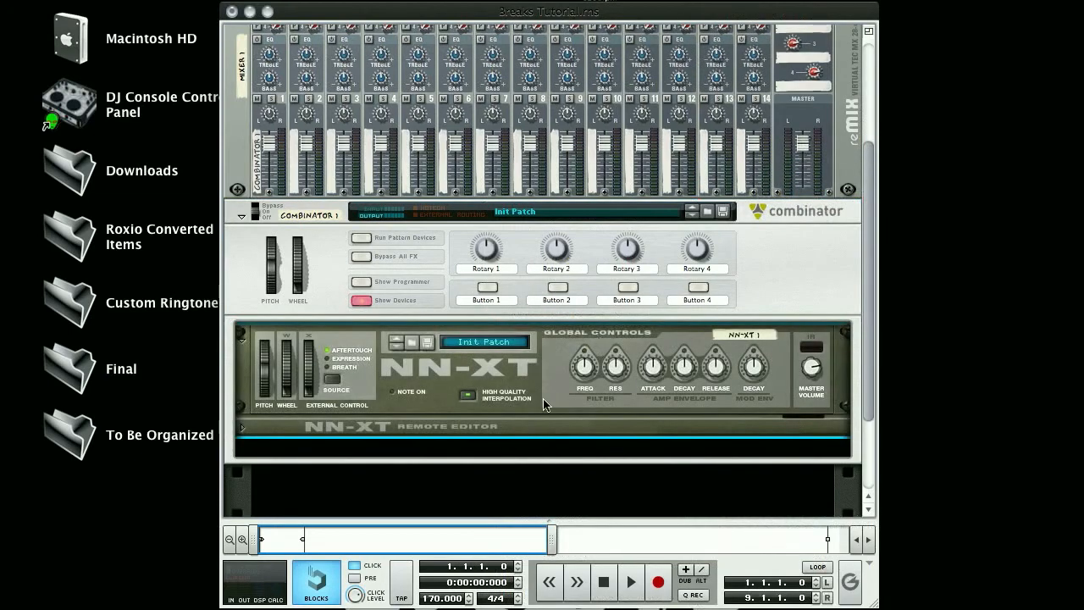
# Expand the NN-XT's remote editor panel.
pyautogui.click(243, 428)
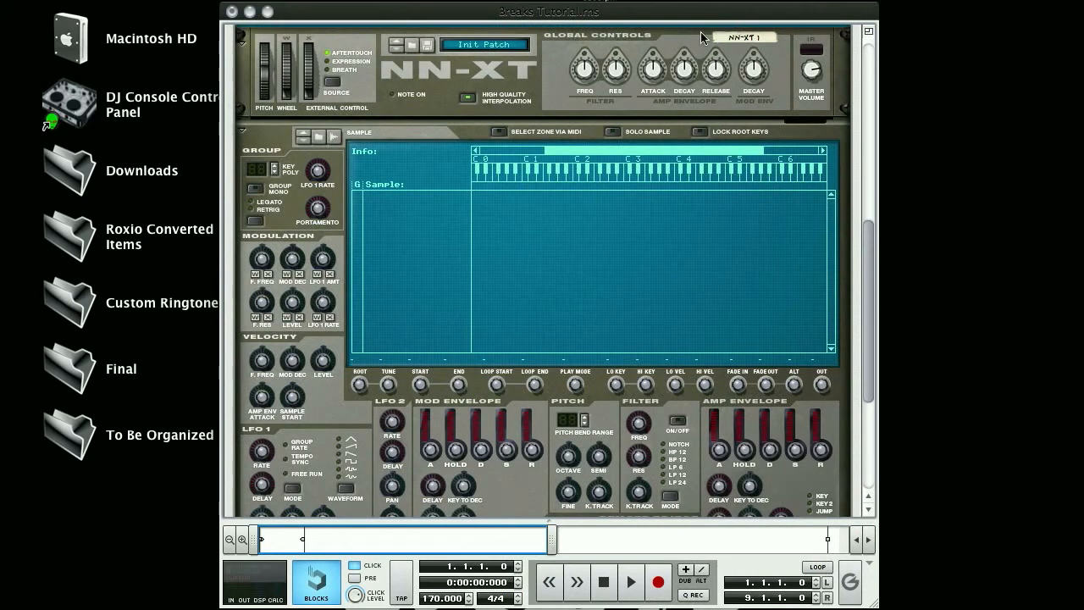
pyautogui.click(243, 133)
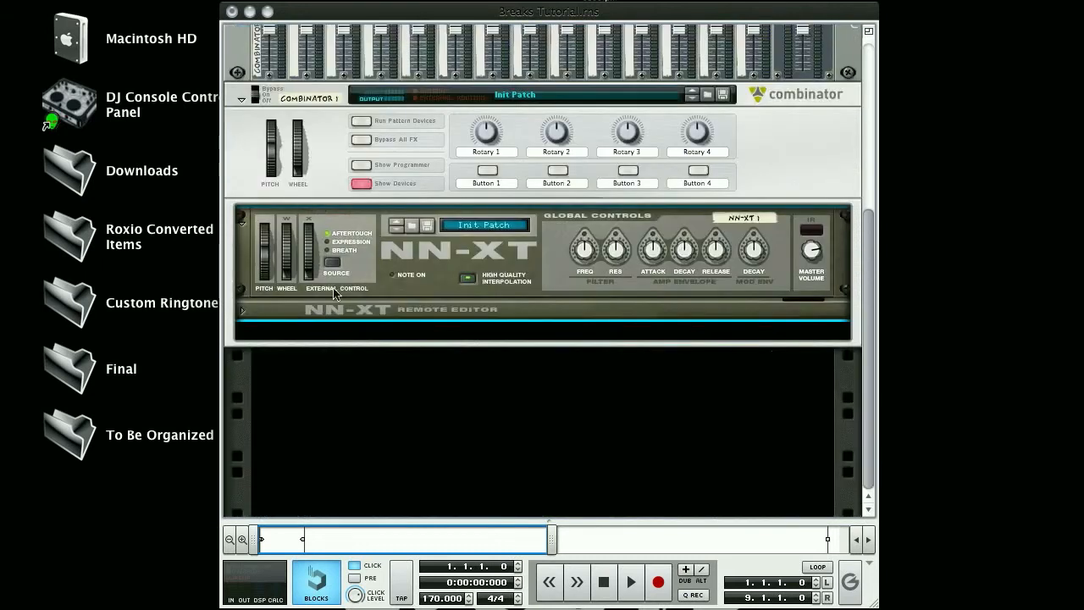
pyautogui.click(243, 313)
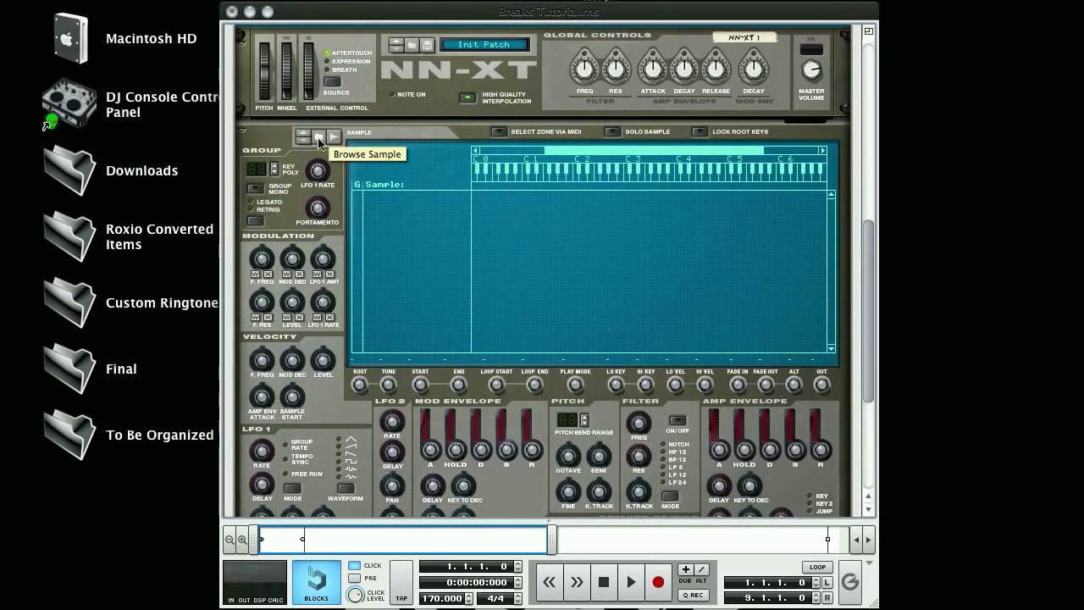
# Browse the breaks2 folder, audition a few breaks, and load cold_sweat.wav into the NN-XT.
pyautogui.click(319, 138)
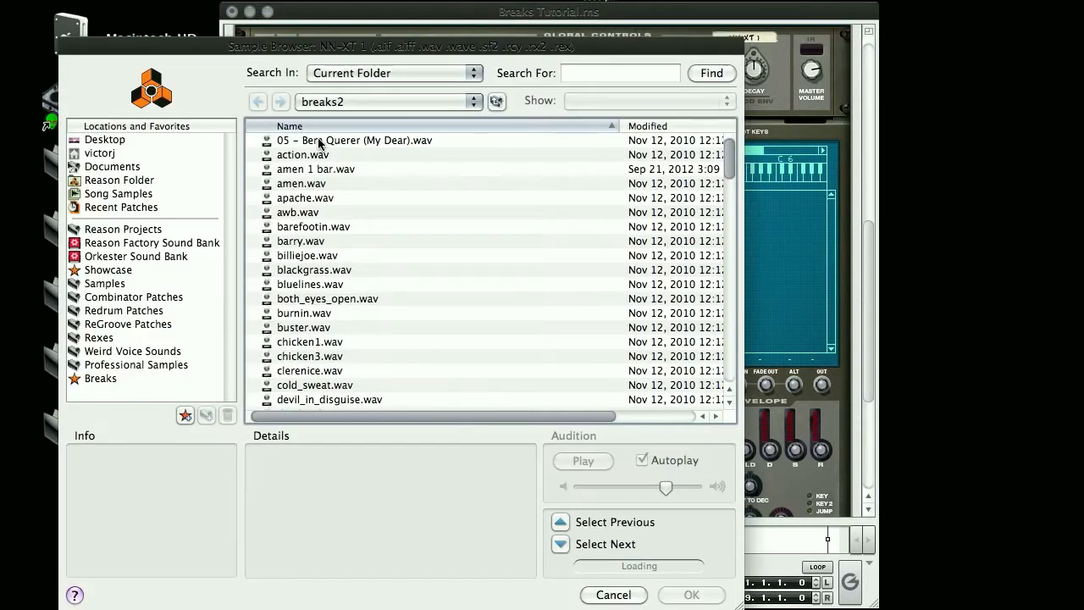
pyautogui.click(315, 385)
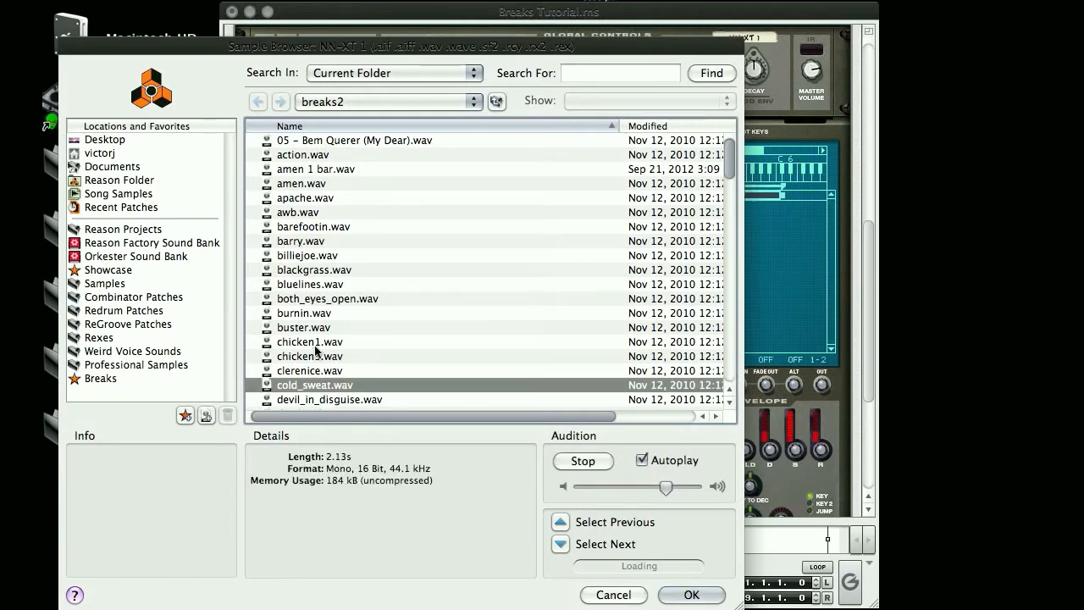
pyautogui.click(303, 170)
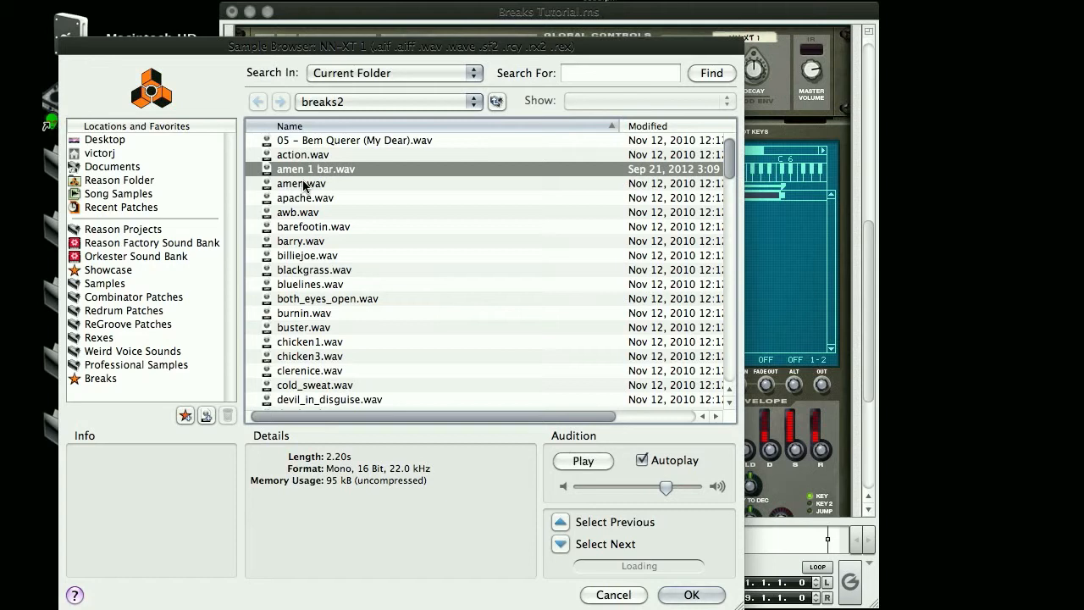
pyautogui.click(297, 200)
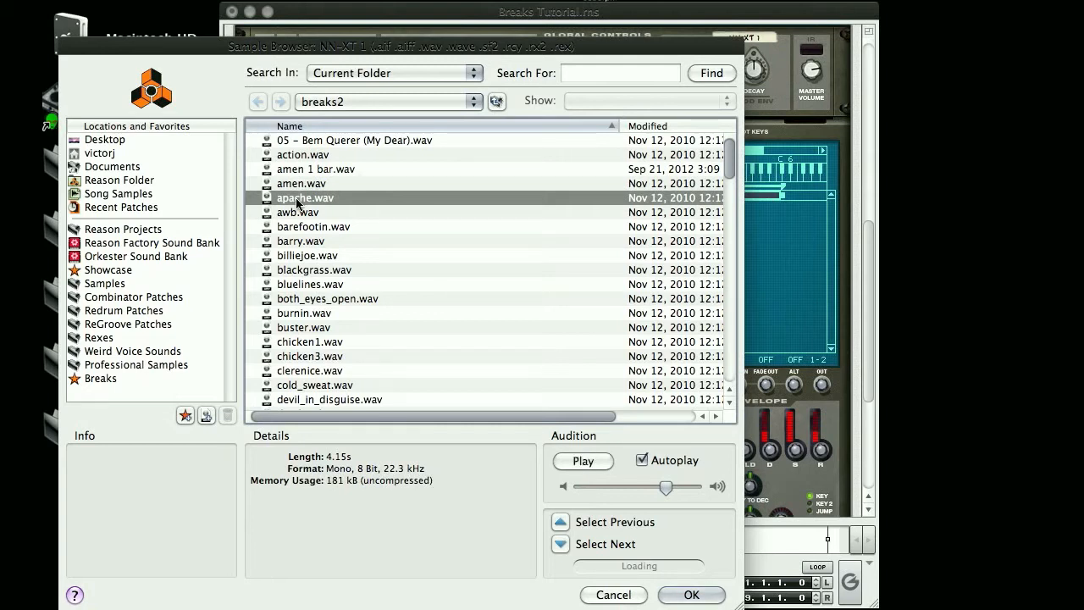
pyautogui.click(302, 386)
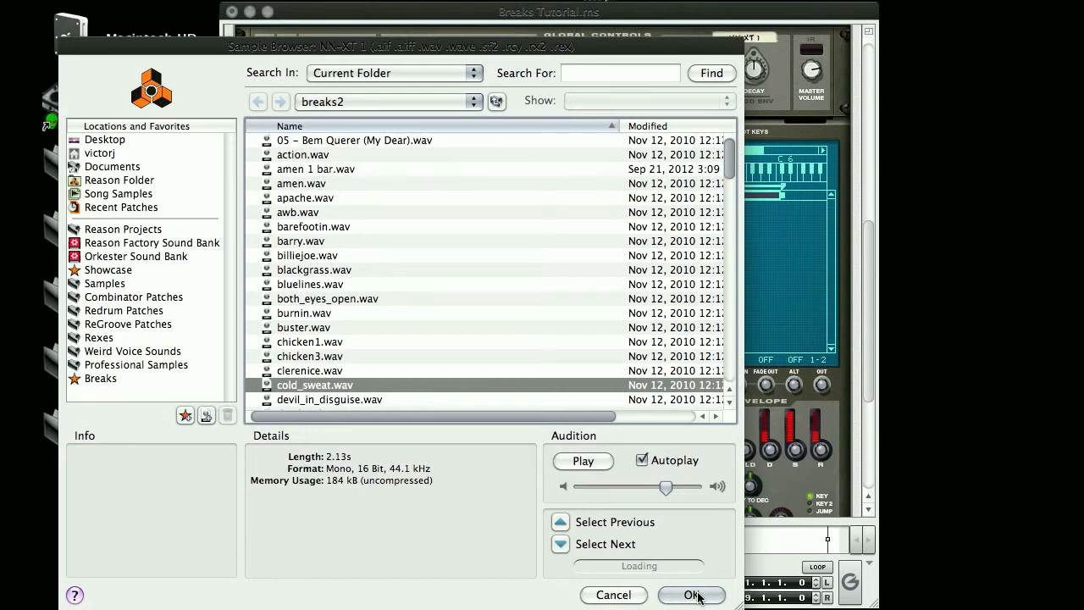
pyautogui.click(692, 595)
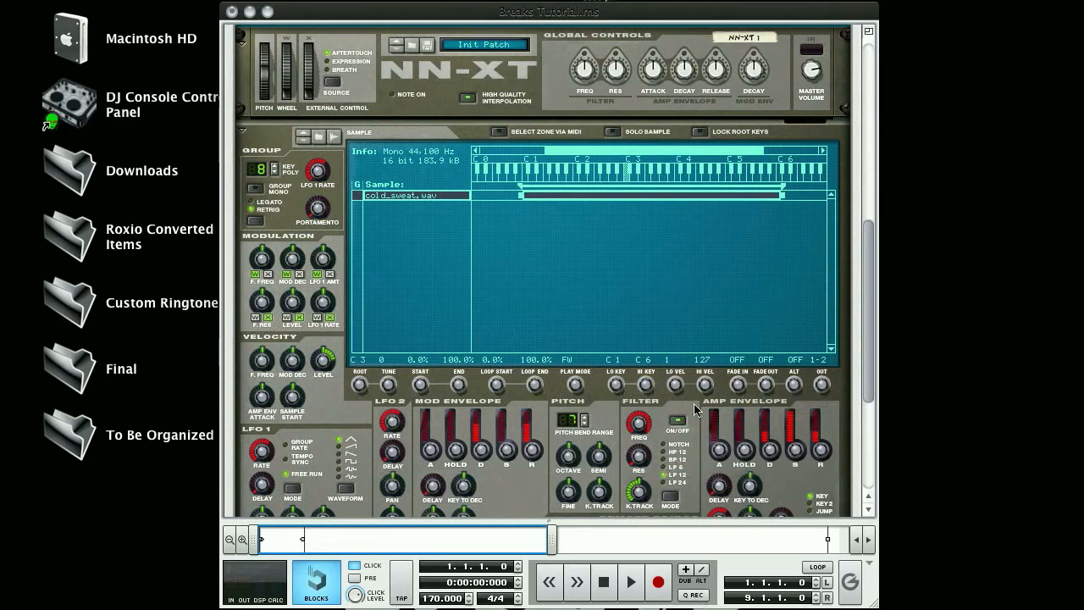
# Add a Matrix Pattern Sequencer to the Combinator below the NN-XT.
pyautogui.scroll(-3, 574, 355)
pyautogui.scroll(-2, 572, 356)
pyautogui.click(534, 367)
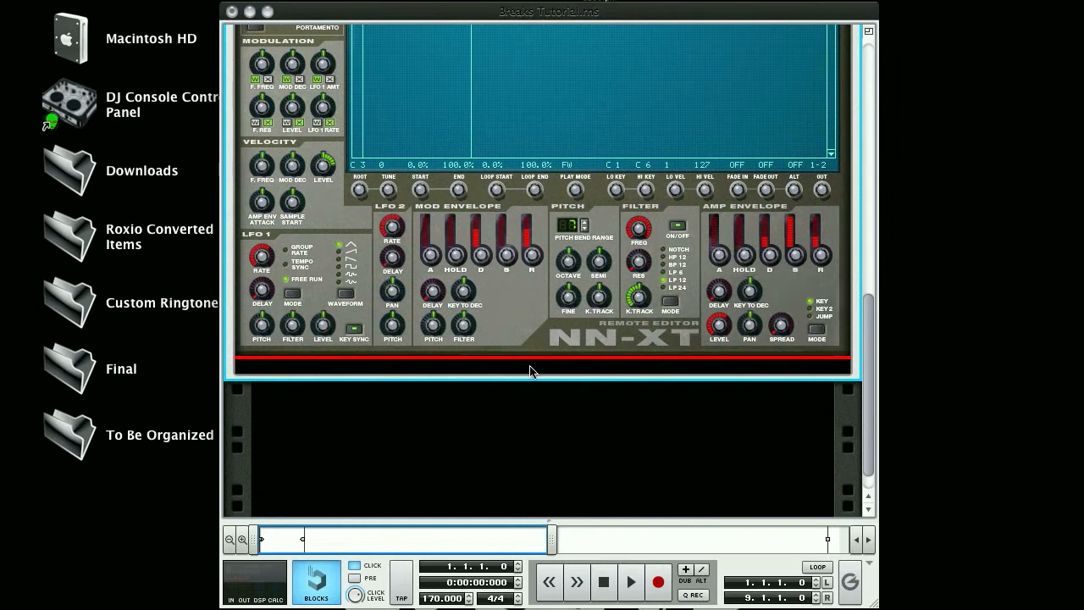
pyautogui.rightClick(530, 367)
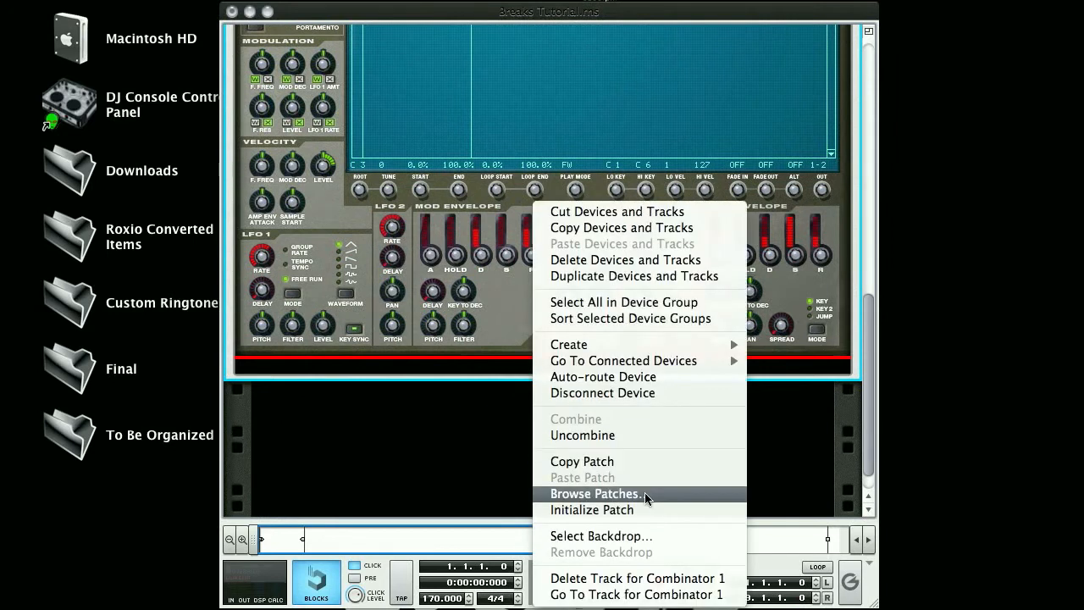
pyautogui.moveTo(600, 344)
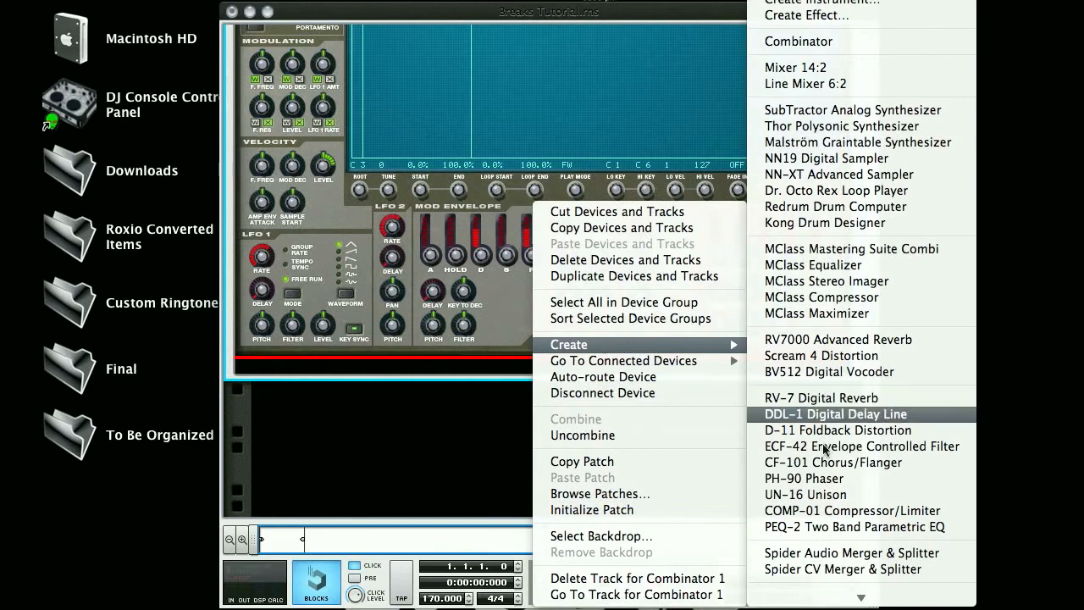
pyautogui.scroll(-1, 807, 533)
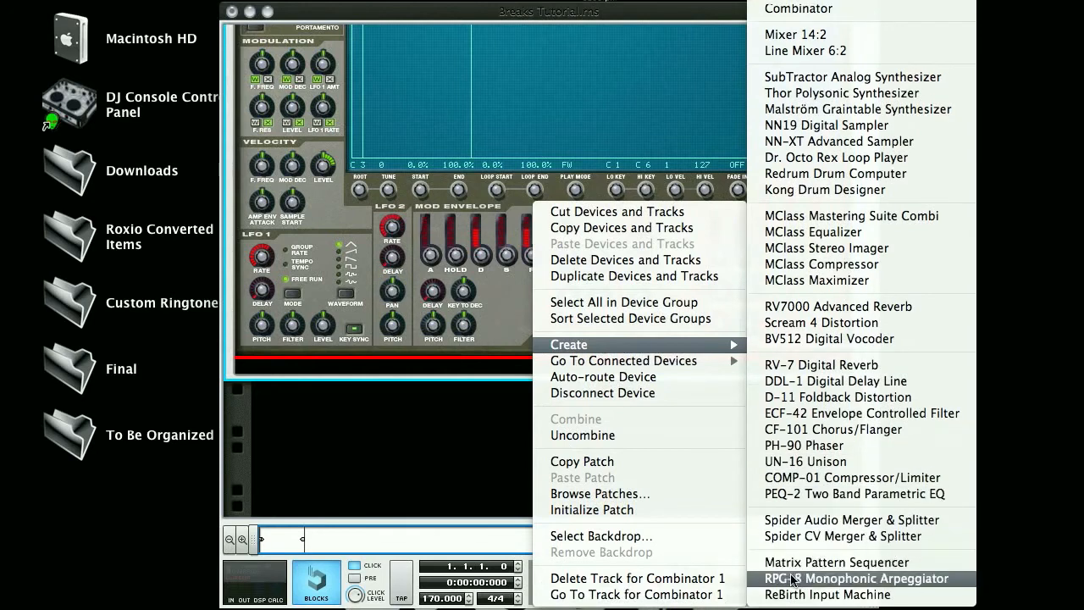
pyautogui.click(807, 562)
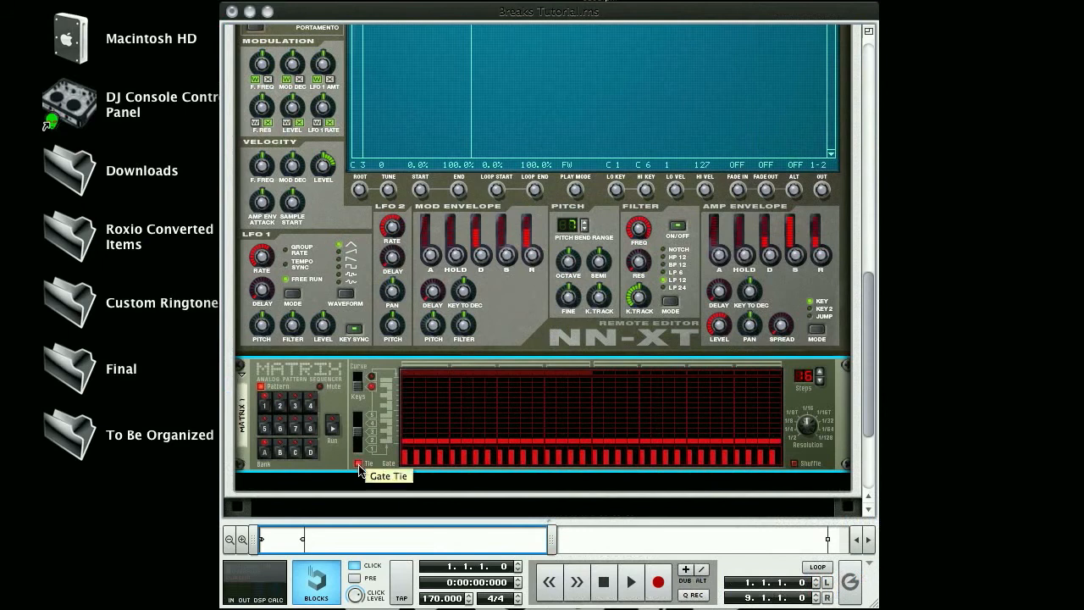
# Draw gate values across the Matrix's first steps and set the Matrix running.
pyautogui.moveTo(405, 457)
pyautogui.mouseDown()
pyautogui.moveTo(558, 453)
pyautogui.moveTo(585, 454)
pyautogui.moveTo(585, 464)
pyautogui.mouseUp()
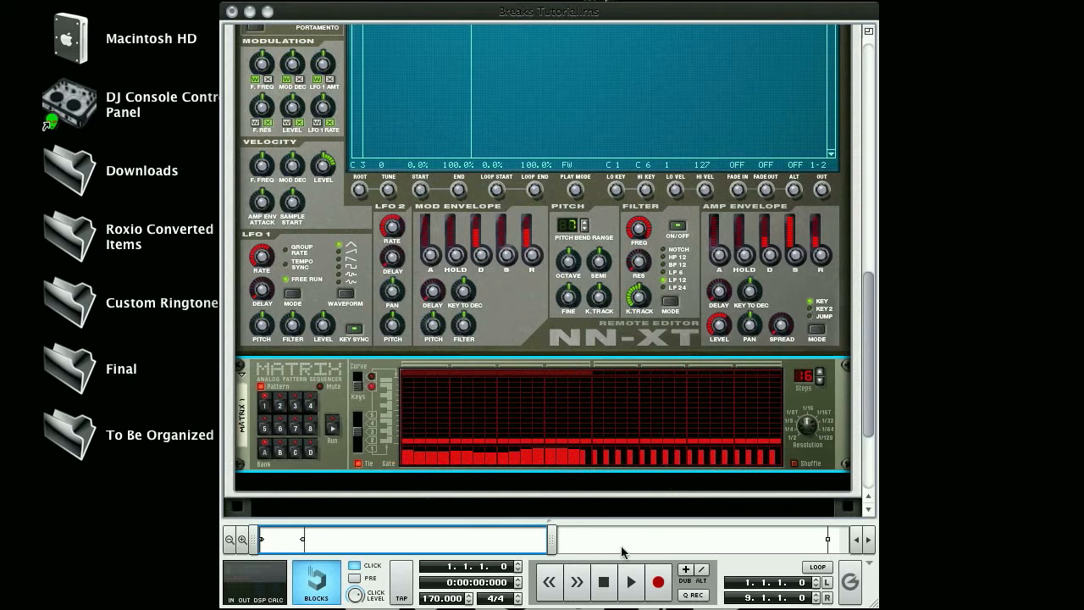
pyautogui.click(333, 429)
# Start song playback.
pyautogui.scroll(3, 560, 330)
pyautogui.scroll(-2, 561, 330)
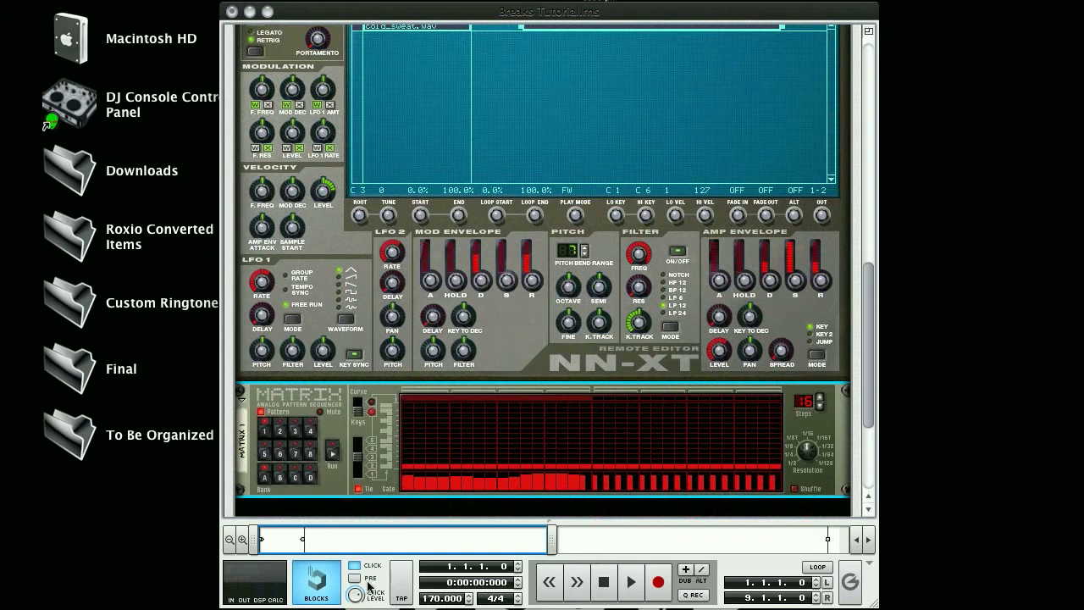
pyautogui.click(632, 581)
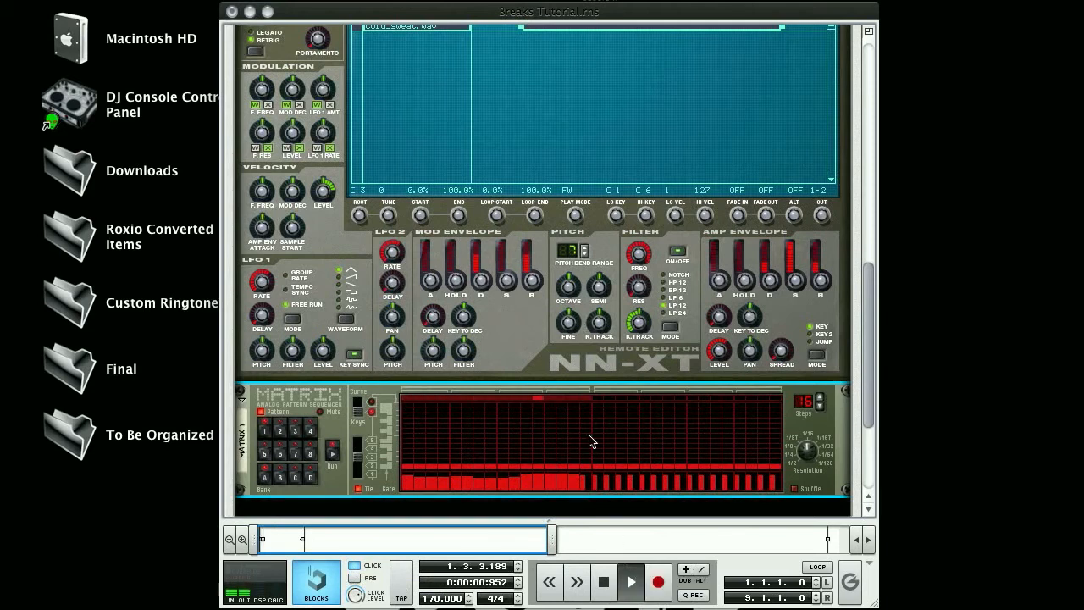
# Set the cold_sweat.wav sample's root key to F2 and its tune to 21.
pyautogui.scroll(5, 590, 461)
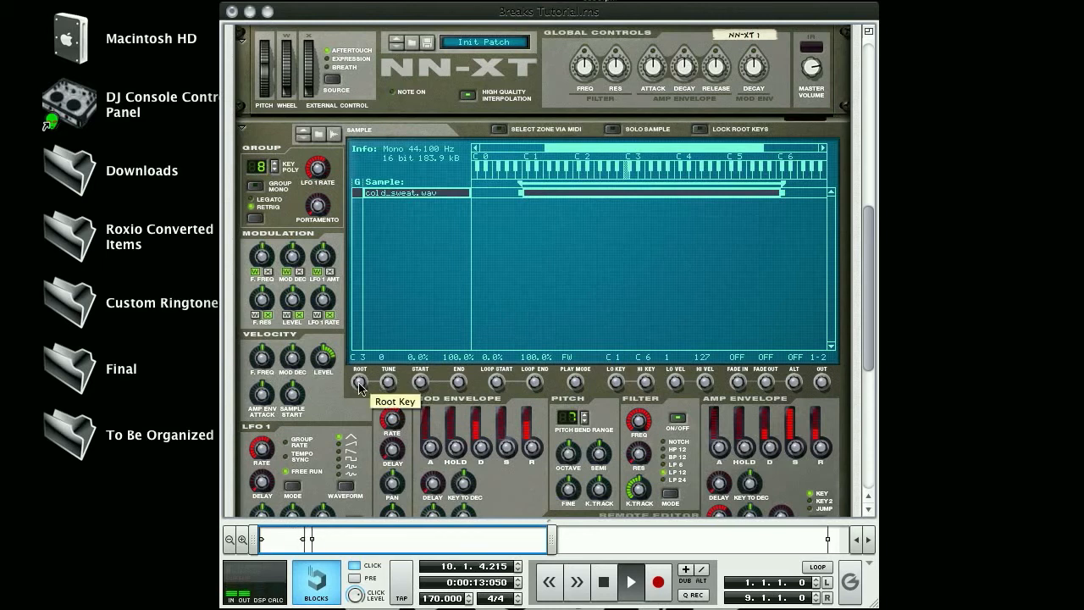
pyautogui.moveTo(360, 388)
pyautogui.mouseDown()
pyautogui.moveTo(360, 370)
pyautogui.moveTo(360, 399)
pyautogui.mouseUp()
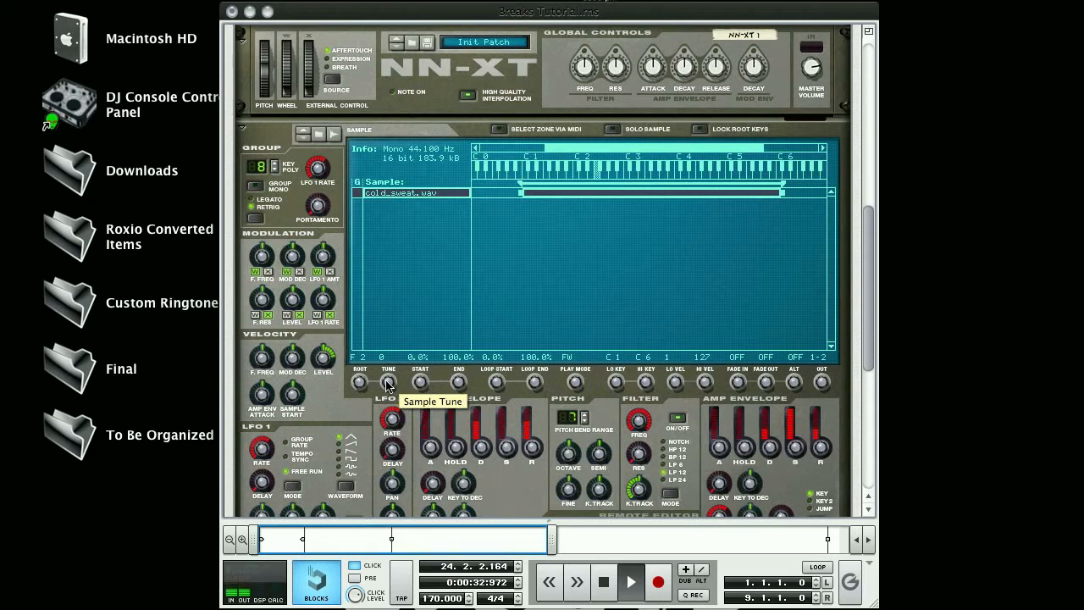
pyautogui.moveTo(387, 384); pyautogui.dragTo(387, 333)
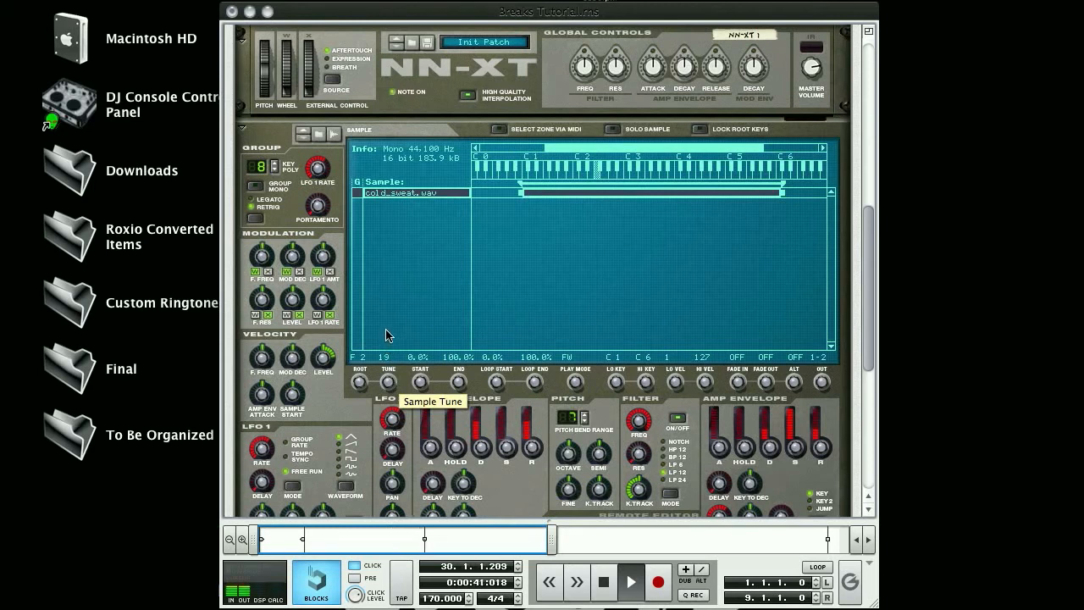
pyautogui.moveTo(386, 330); pyautogui.dragTo(386, 325)
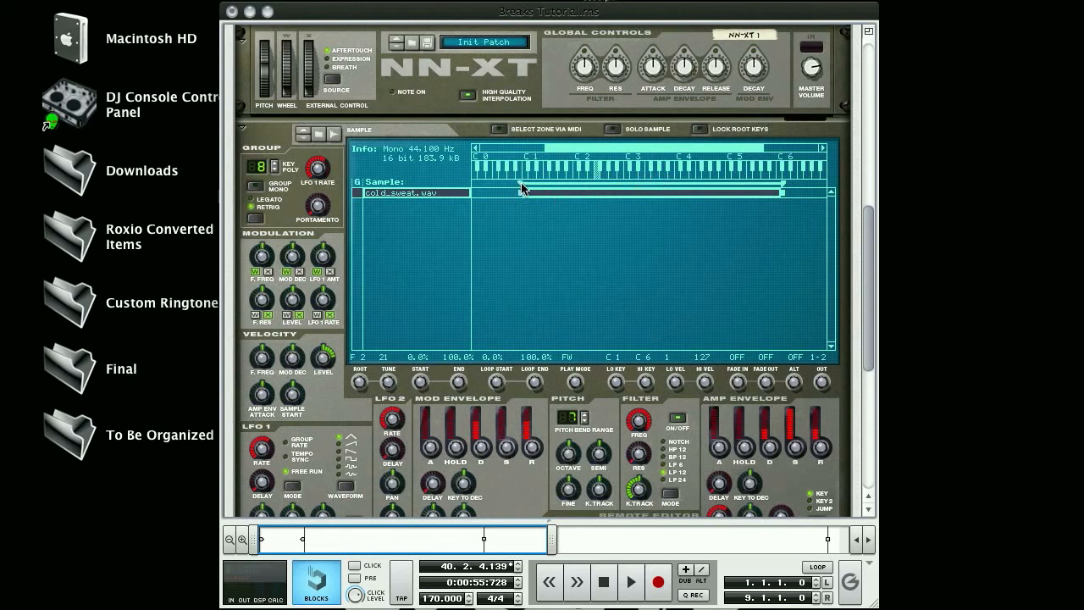
# Narrow the sample's key zone from both ends down to the single key C3.
pyautogui.moveTo(521, 188); pyautogui.dragTo(626, 186)
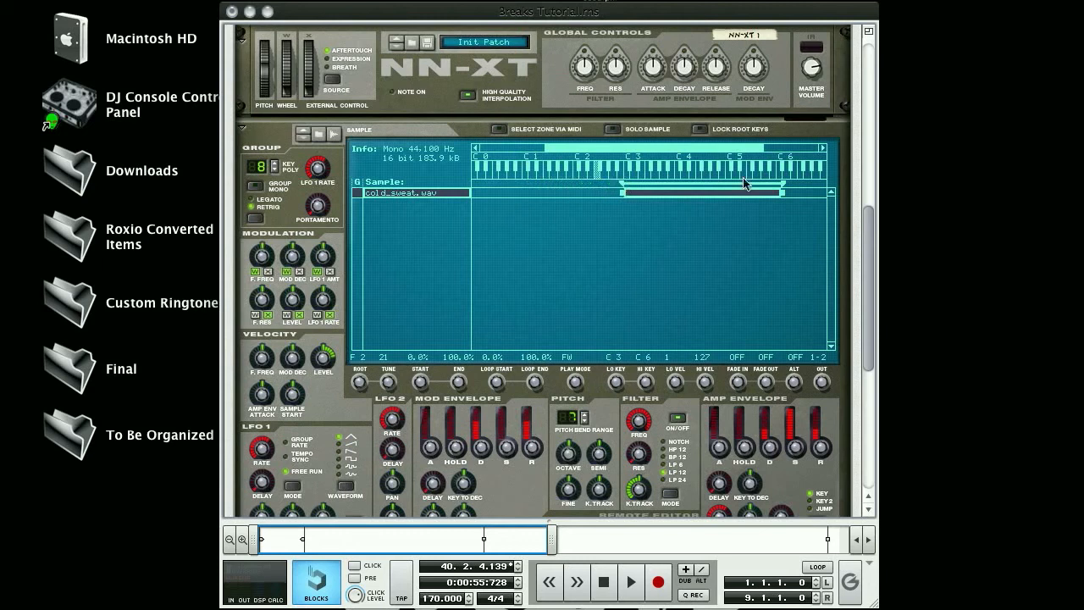
pyautogui.moveTo(782, 188); pyautogui.dragTo(628, 188)
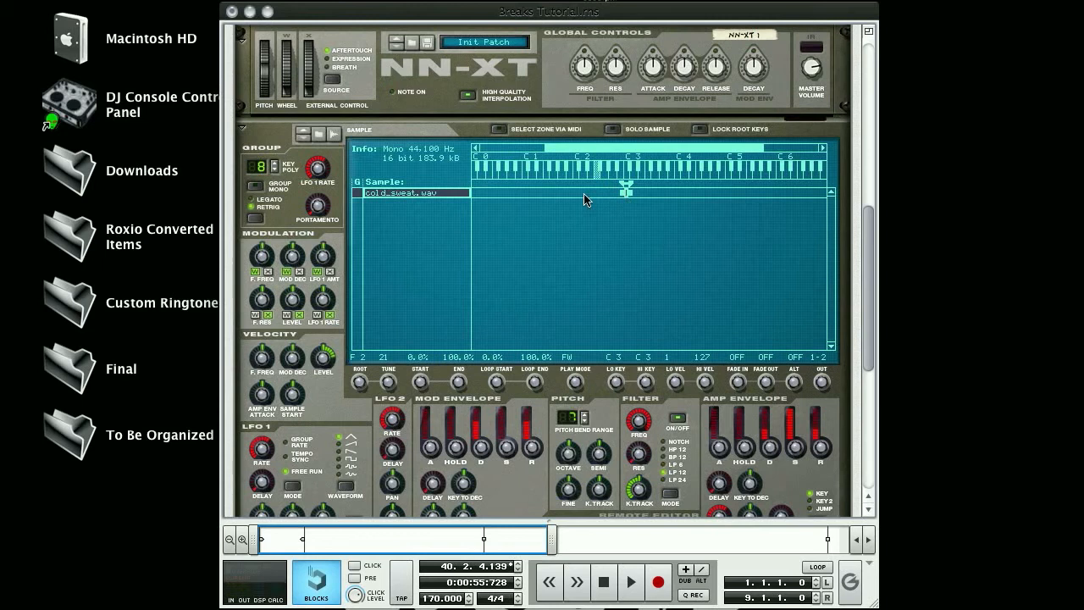
# Copy the cold_sweat.wav zone and paste it seven times to make eight identical zones.
pyautogui.moveTo(321, 362); pyautogui.dragTo(328, 385)
pyautogui.press('super+c')
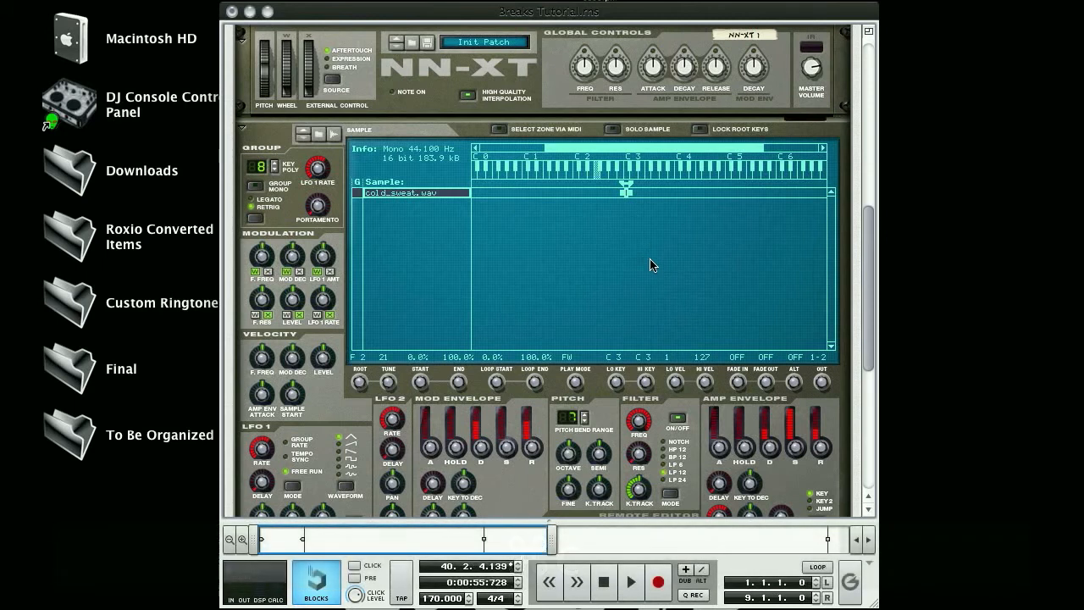
pyautogui.press('super+v')
pyautogui.press('super+v')
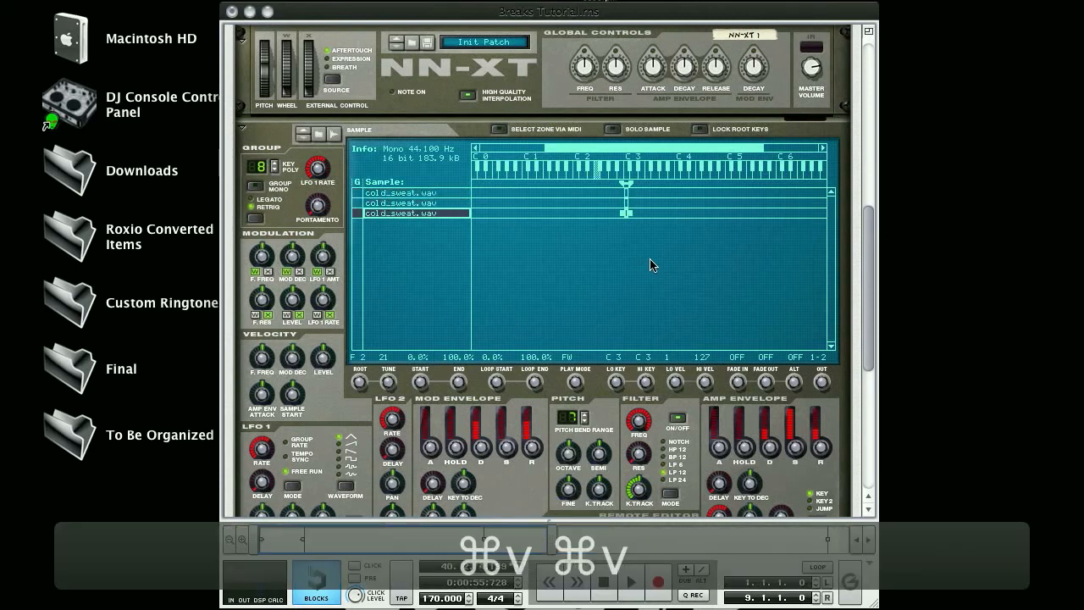
pyautogui.press('super+v')
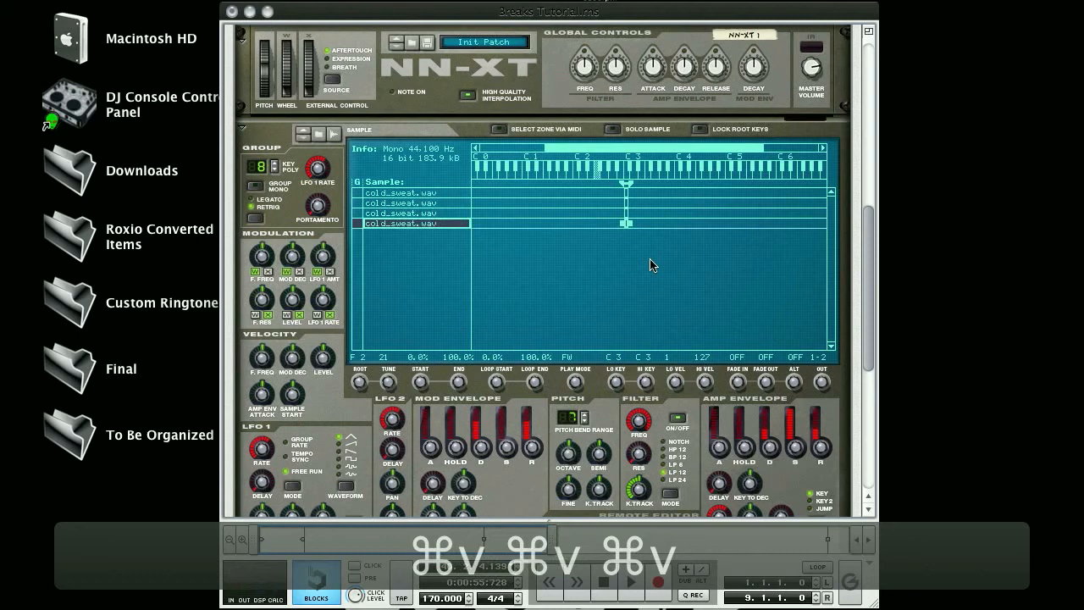
pyautogui.press('super+v')
pyautogui.press('super+v')
pyautogui.press('super+v')
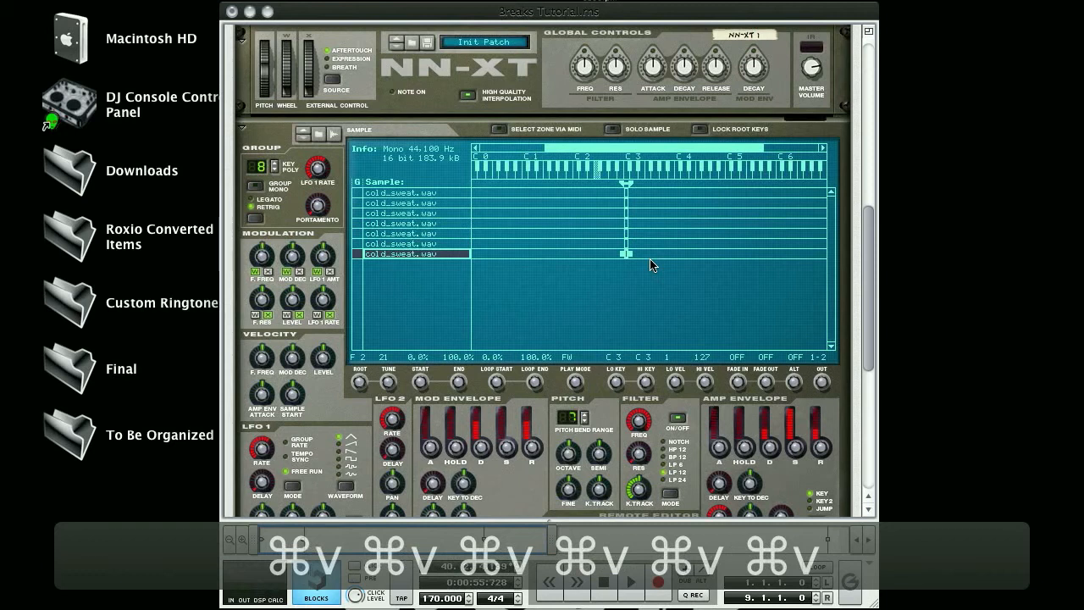
pyautogui.press('super+v')
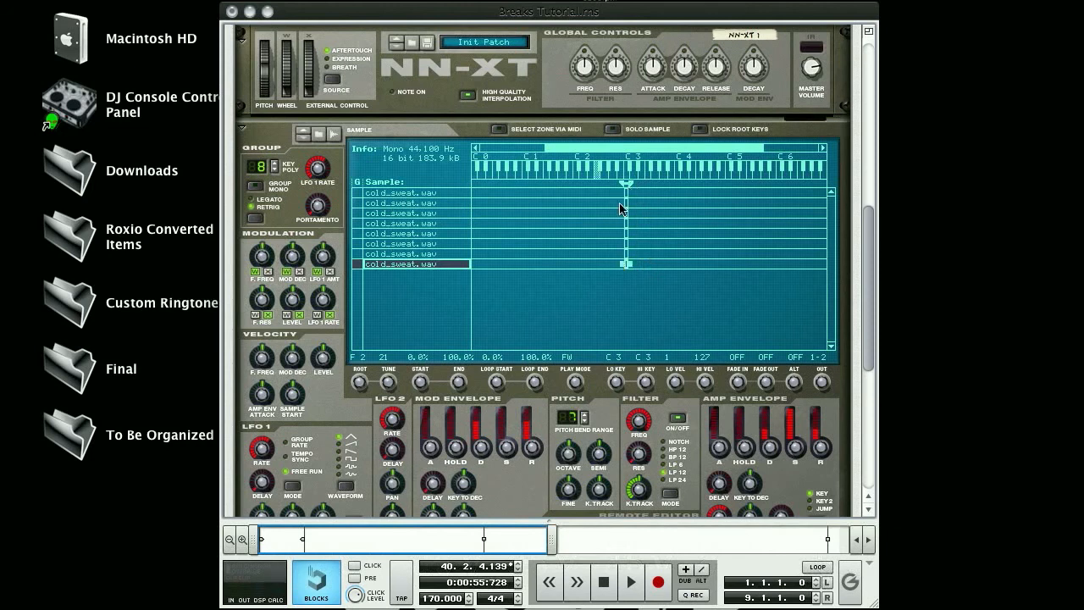
# Move the eight cold_sweat.wav zones so they occupy successive white keys from C3 up to C4.
pyautogui.click(625, 205)
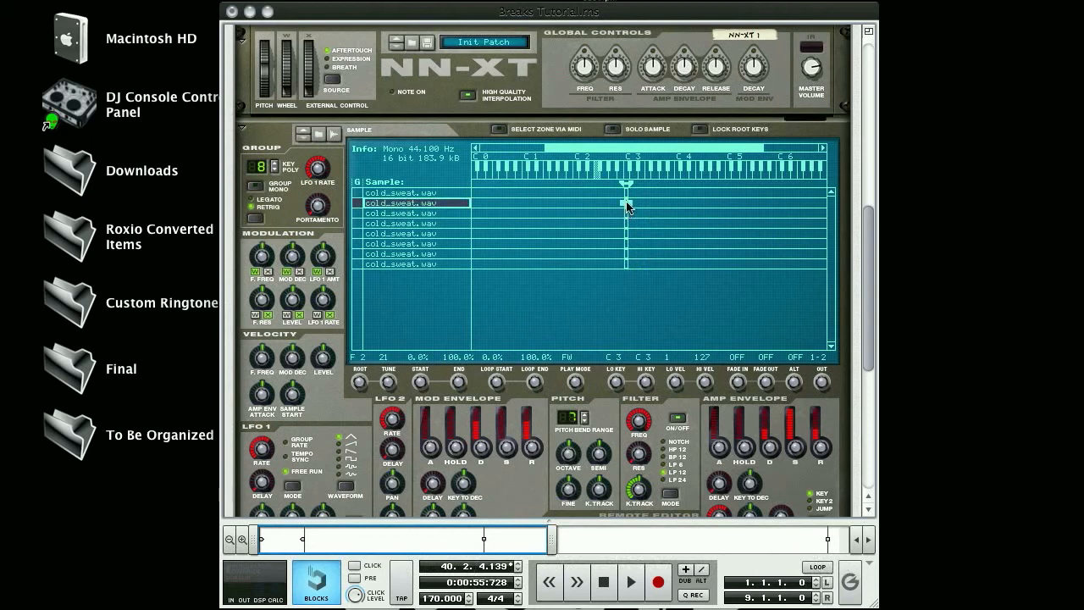
pyautogui.moveTo(628, 208); pyautogui.dragTo(636, 207)
pyautogui.moveTo(626, 213); pyautogui.dragTo(643, 213)
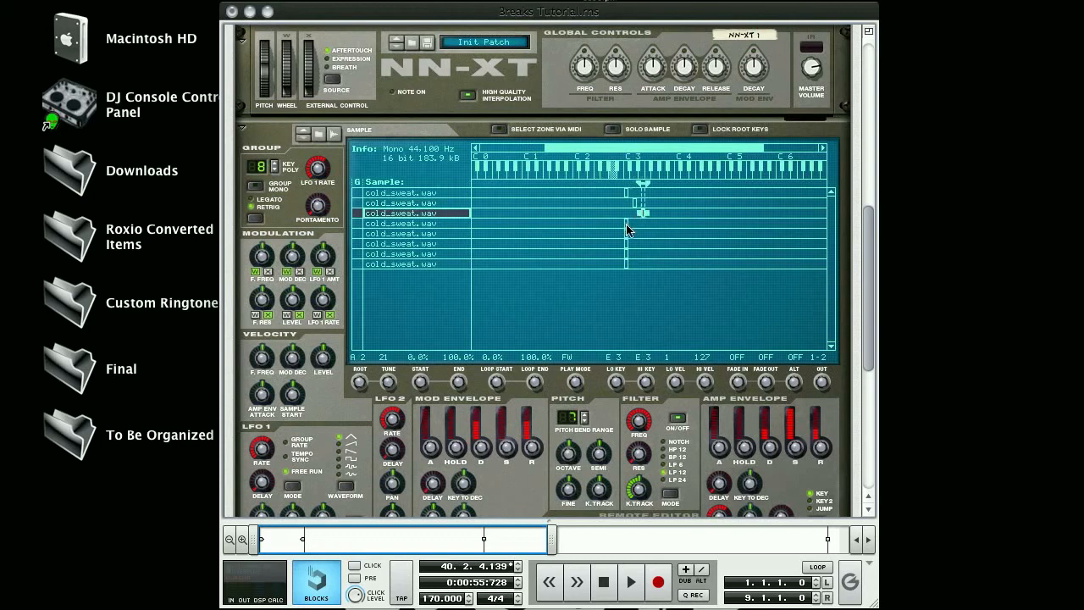
pyautogui.moveTo(627, 227); pyautogui.dragTo(650, 225)
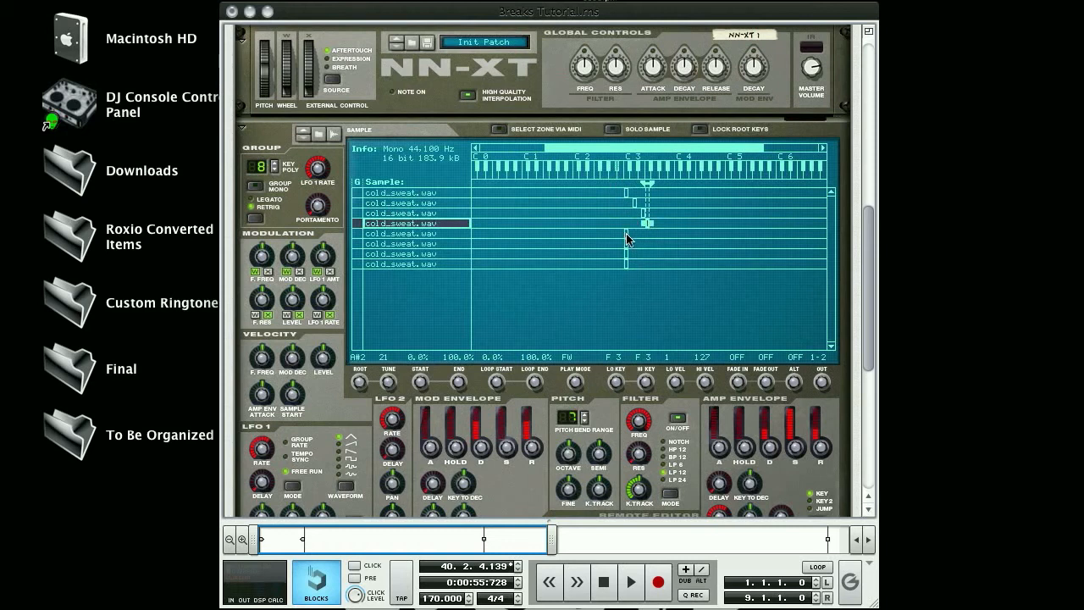
pyautogui.moveTo(627, 238); pyautogui.dragTo(667, 248)
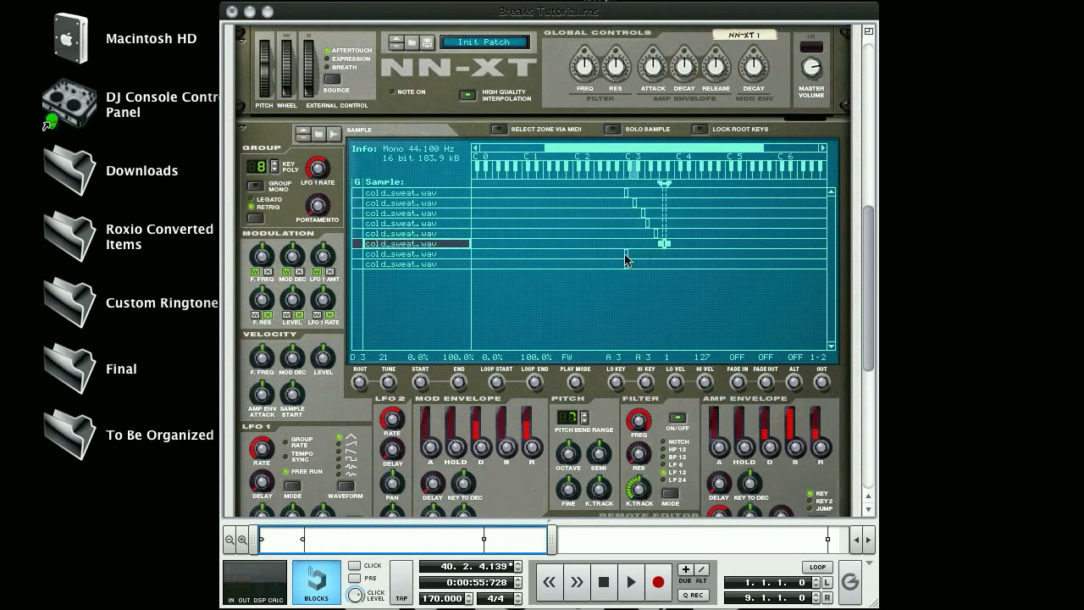
pyautogui.click(625, 255)
pyautogui.moveTo(624, 254); pyautogui.dragTo(673, 254)
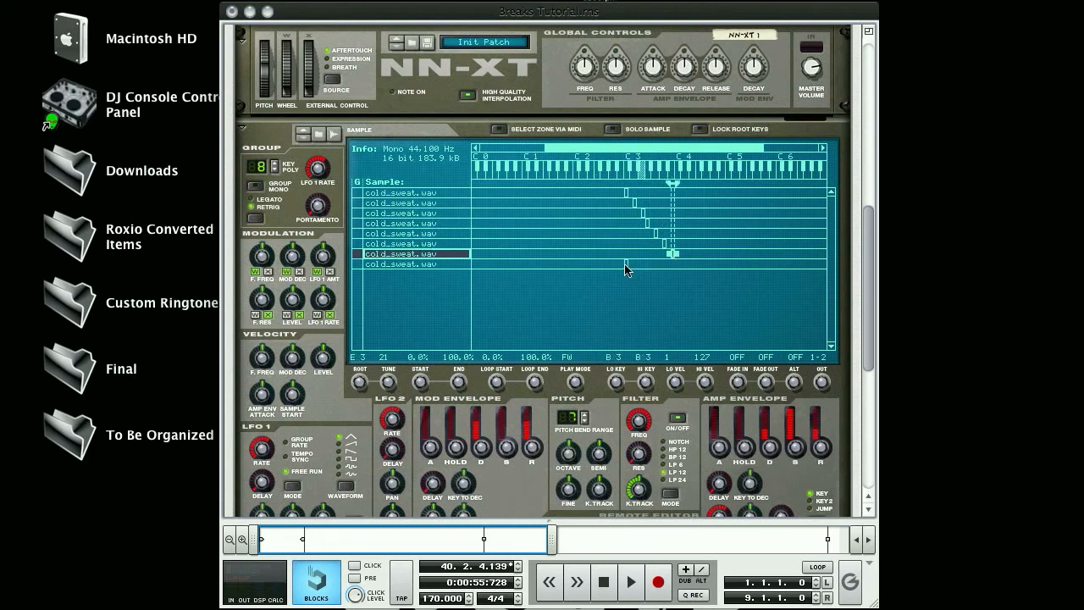
pyautogui.moveTo(628, 269); pyautogui.dragTo(682, 270)
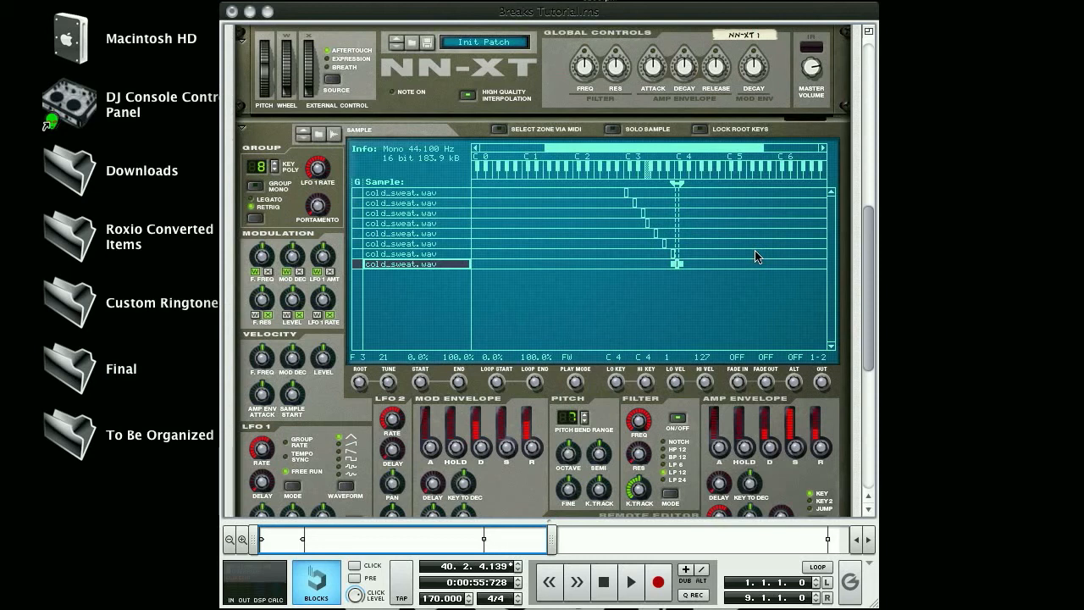
# Set the D3 zone's sample start to 12.5%.
pyautogui.click(447, 194)
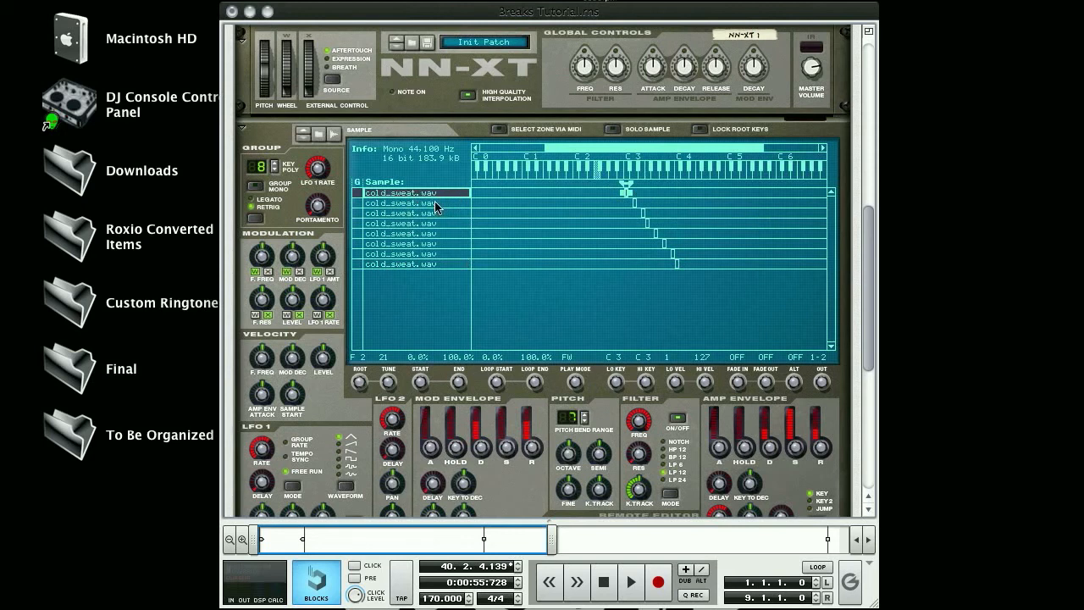
pyautogui.click(436, 204)
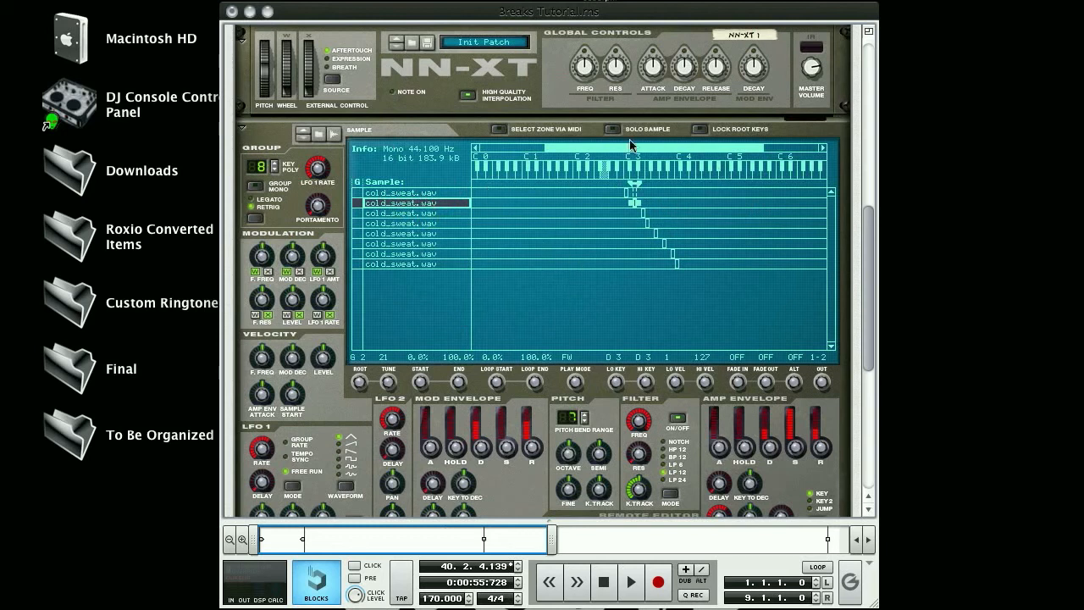
pyautogui.moveTo(421, 381)
pyautogui.mouseDown()
pyautogui.moveTo(426, 349)
pyautogui.moveTo(422, 388)
pyautogui.mouseUp()
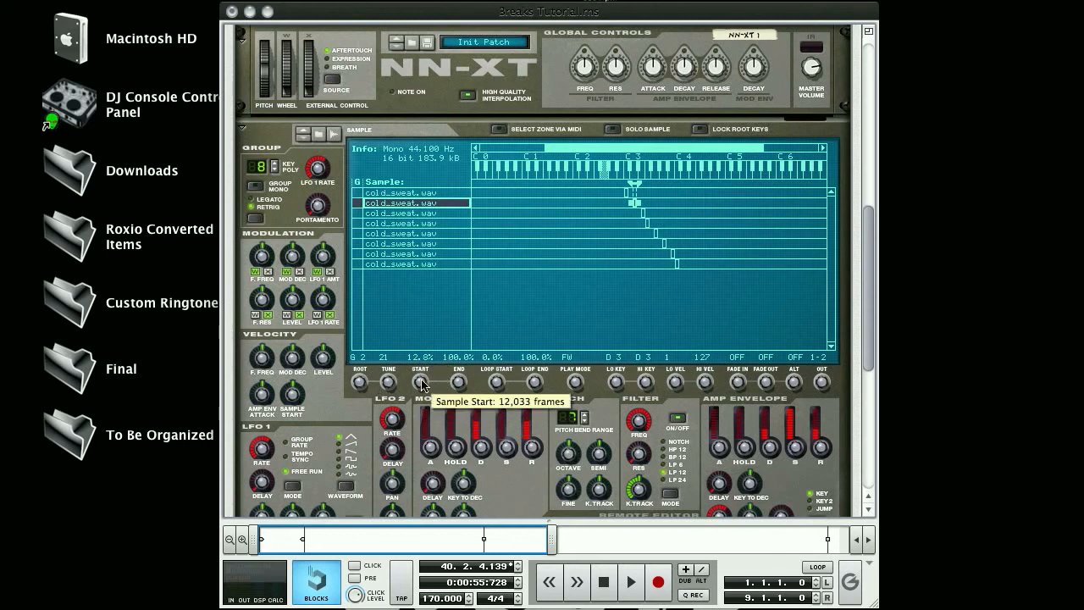
pyautogui.moveTo(422, 386); pyautogui.dragTo(428, 589)
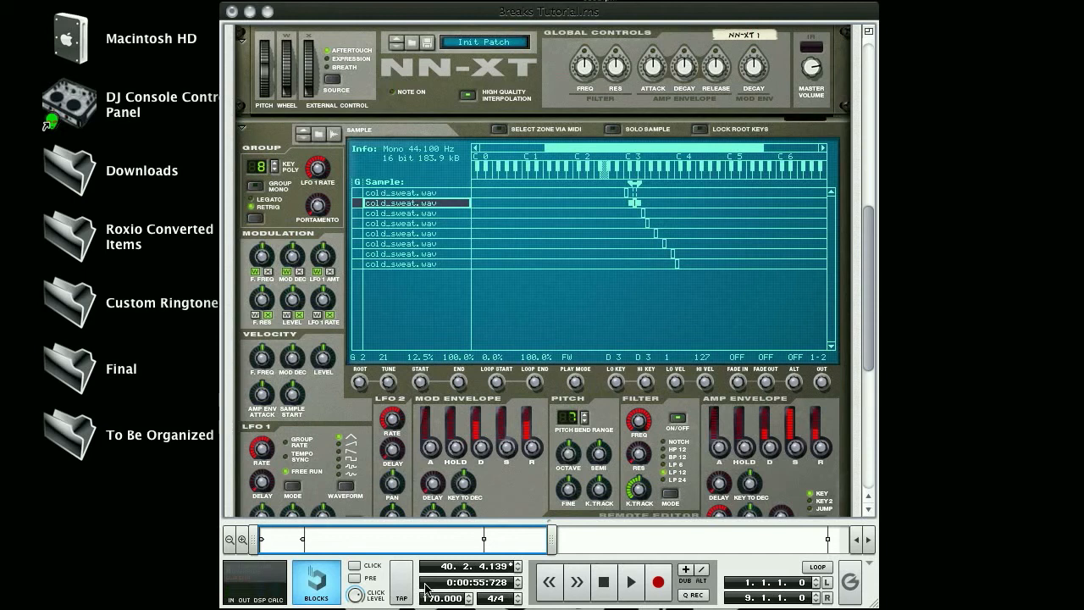
# Set the E3 zone's sample start to 25%.
pyautogui.click(407, 213)
pyautogui.moveTo(419, 385); pyautogui.dragTo(419, 327)
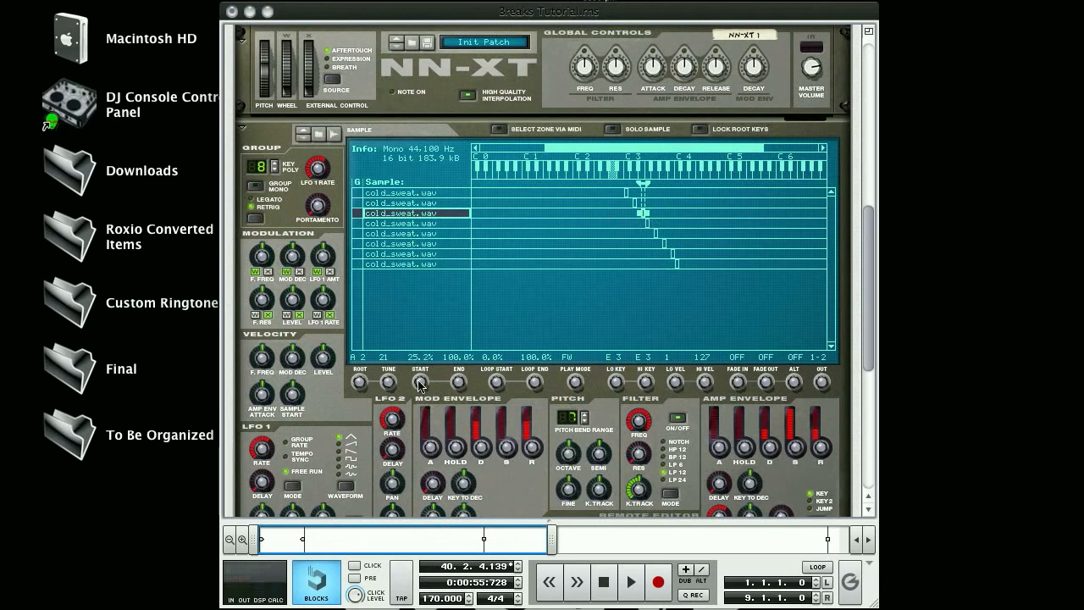
pyautogui.moveTo(419, 384)
pyautogui.moveTo(420, 383); pyautogui.dragTo(425, 518)
# Raise the F3 zone's sample start to about 47.5%.
pyautogui.click(408, 223)
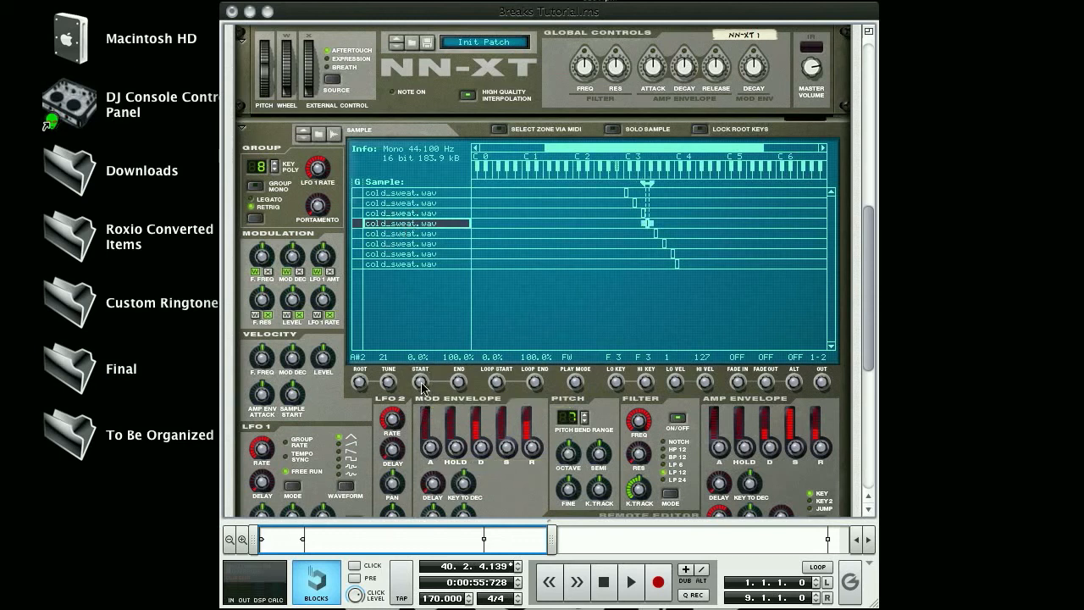
pyautogui.moveTo(421, 386)
pyautogui.moveTo(421, 386); pyautogui.dragTo(424, 336)
pyautogui.moveTo(424, 386); pyautogui.dragTo(408, 289)
pyautogui.moveTo(422, 385); pyautogui.dragTo(405, 194)
# Set the G3 zone's sample start to 50% and the A3 zone's sample start to about 62.5%.
pyautogui.click(421, 234)
pyautogui.moveTo(421, 386); pyautogui.dragTo(407, 276)
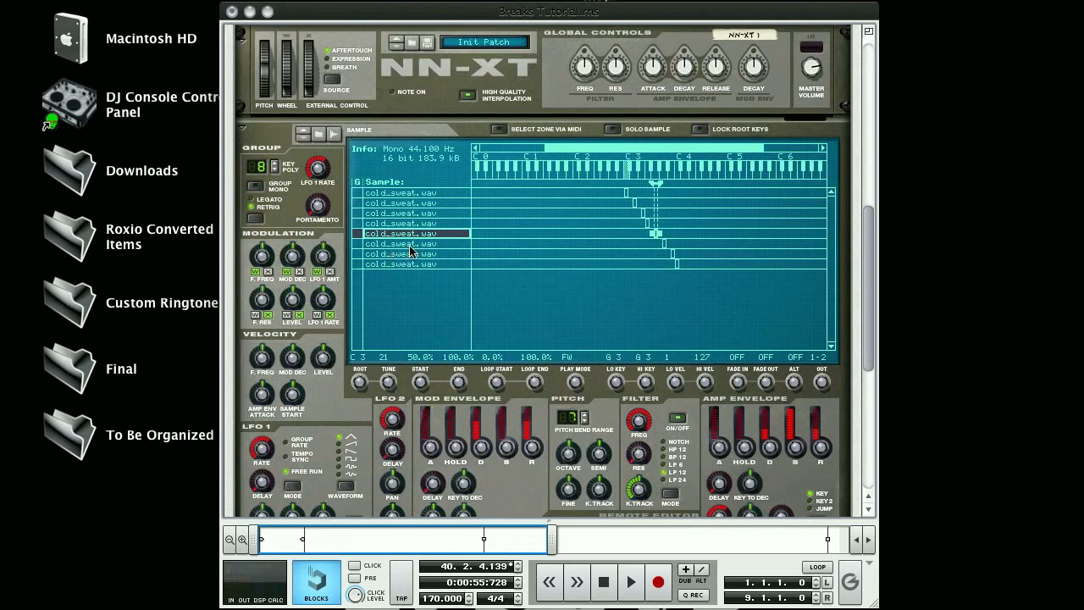
pyautogui.click(409, 244)
pyautogui.moveTo(421, 385); pyautogui.dragTo(404, 255)
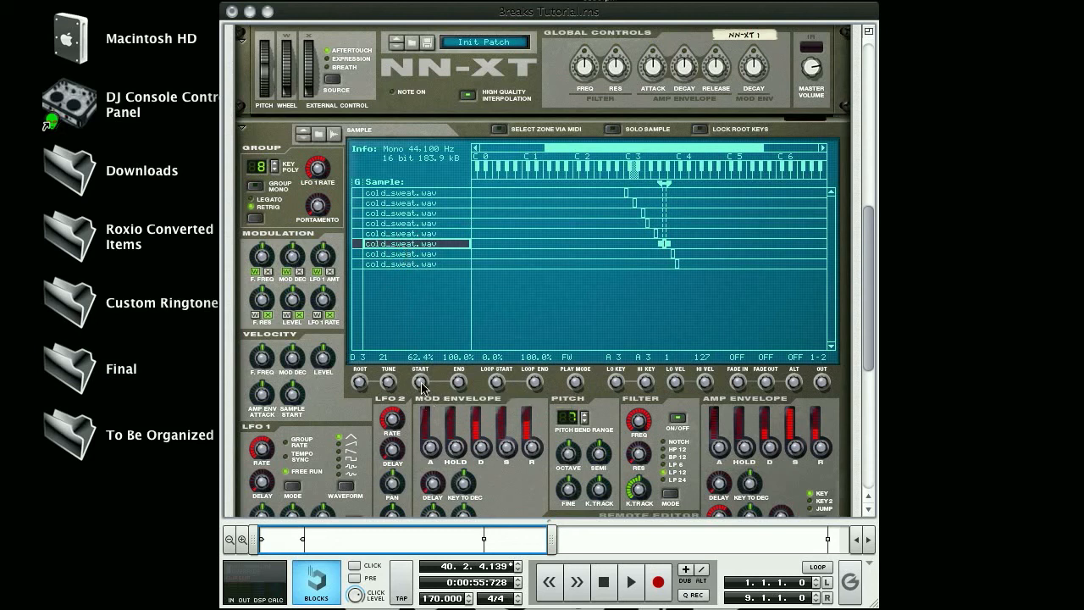
pyautogui.moveTo(421, 381); pyautogui.dragTo(416, 319)
# Set the B3 zone's sample start to about 75% and the C4 zone's sample start to 87.5%.
pyautogui.click(411, 253)
pyautogui.moveTo(421, 381); pyautogui.dragTo(406, 228)
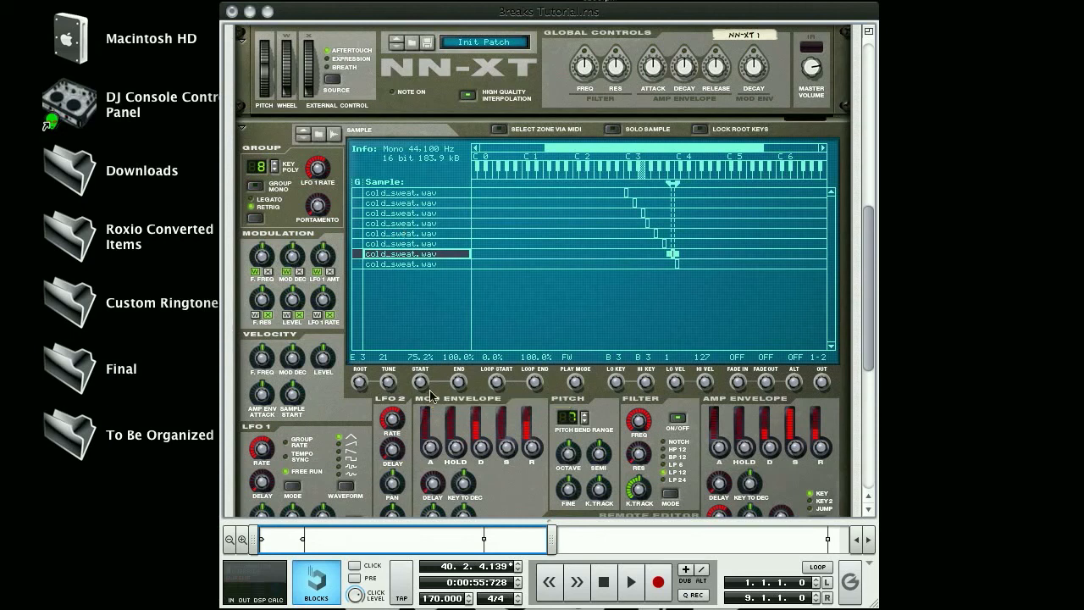
pyautogui.moveTo(420, 382); pyautogui.dragTo(435, 486)
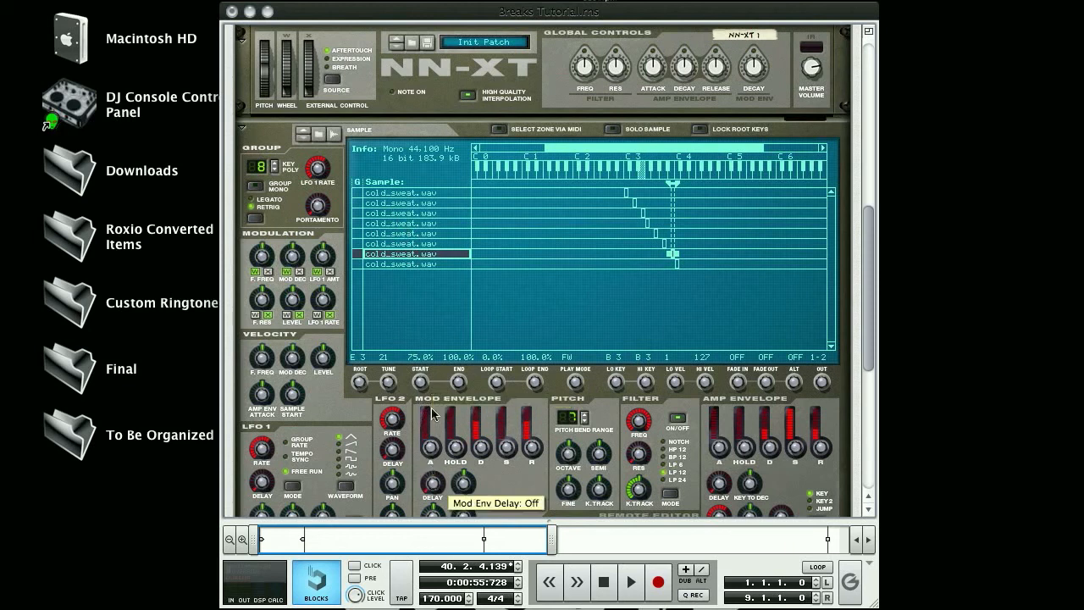
pyautogui.click(415, 264)
pyautogui.moveTo(413, 335); pyautogui.dragTo(397, 197)
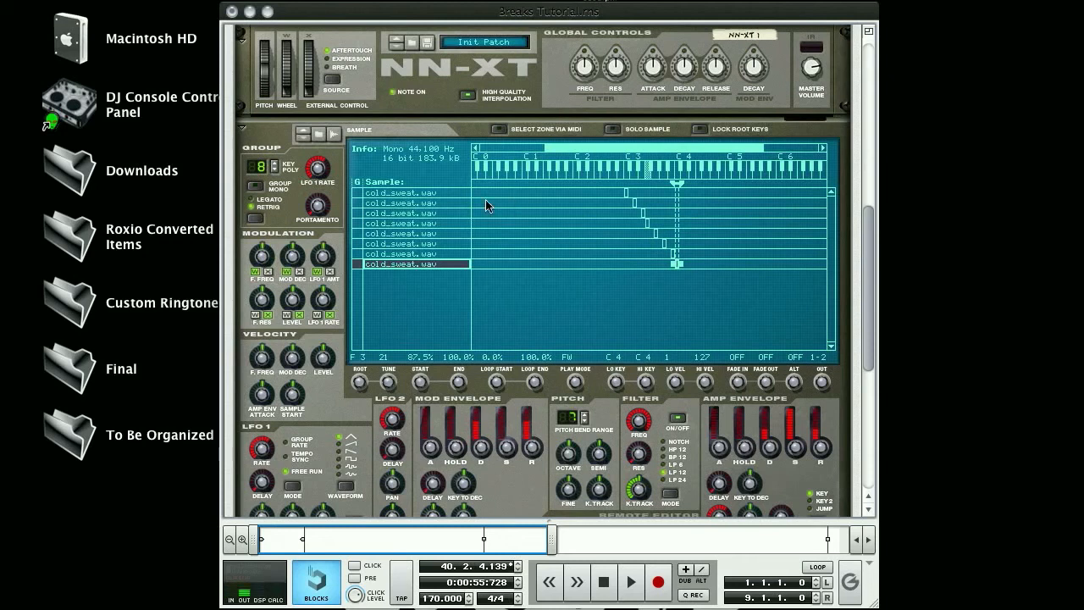
# Review the lower zones' sample starts and lower the F3 zone's sample start to fit between the E3 and G3 zones.
pyautogui.click(433, 215)
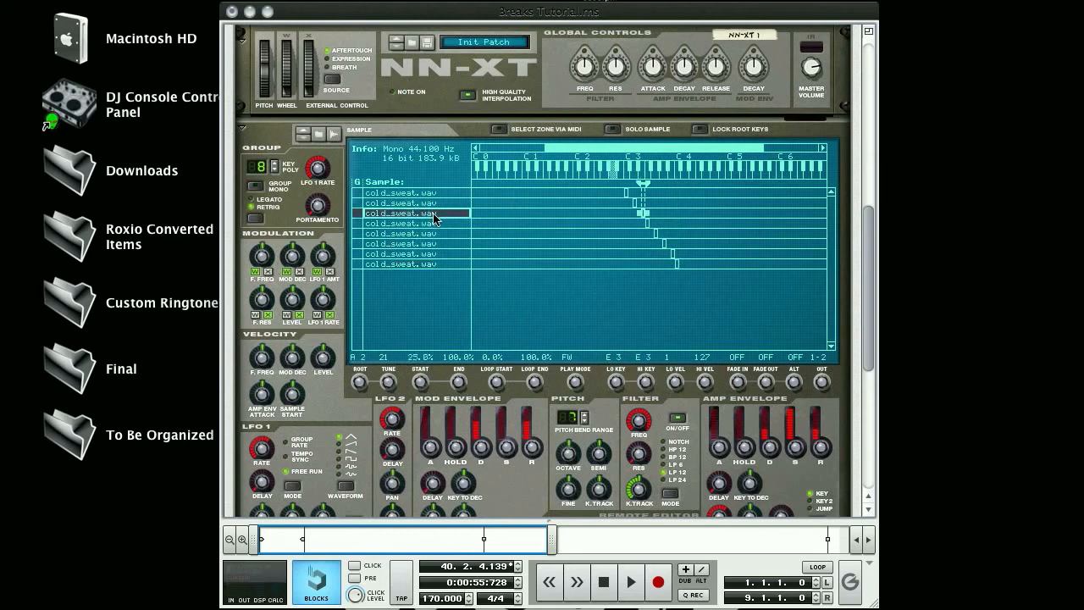
pyautogui.click(441, 222)
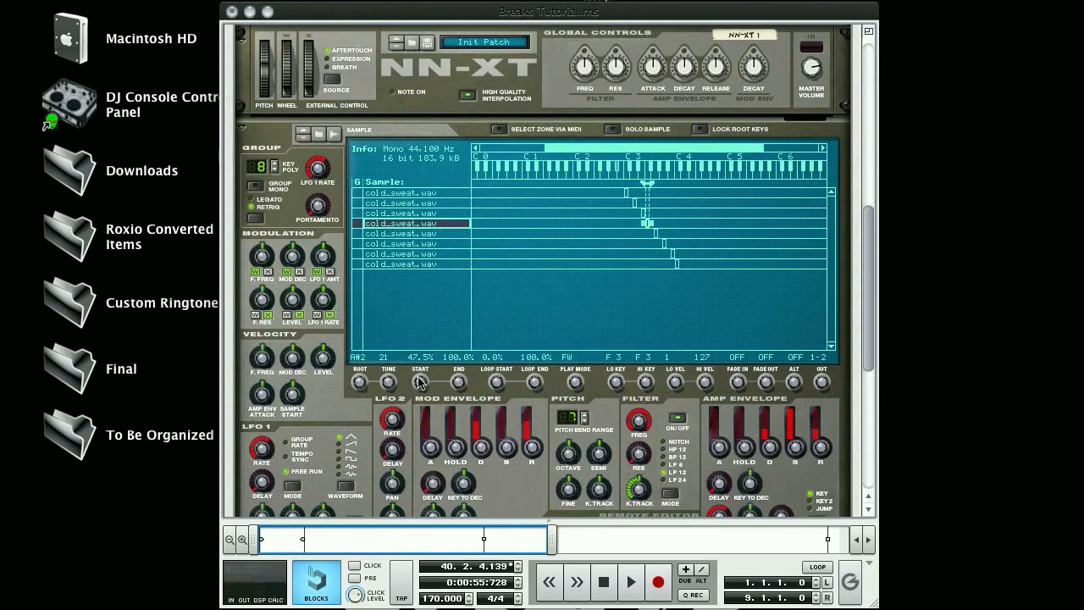
pyautogui.moveTo(420, 382)
pyautogui.click(433, 214)
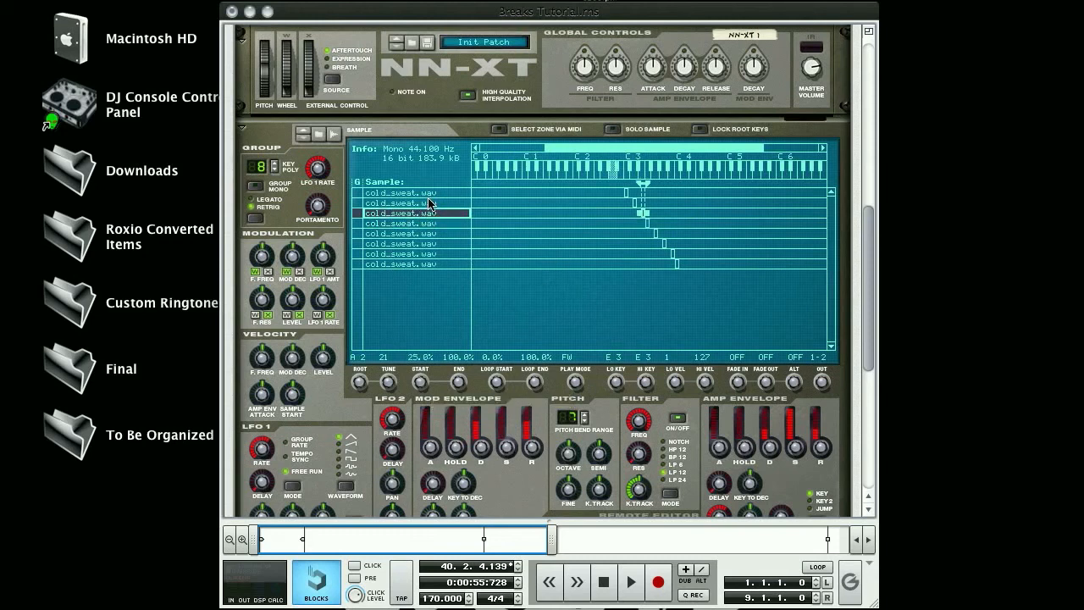
pyautogui.click(430, 203)
pyautogui.click(426, 216)
pyautogui.click(421, 223)
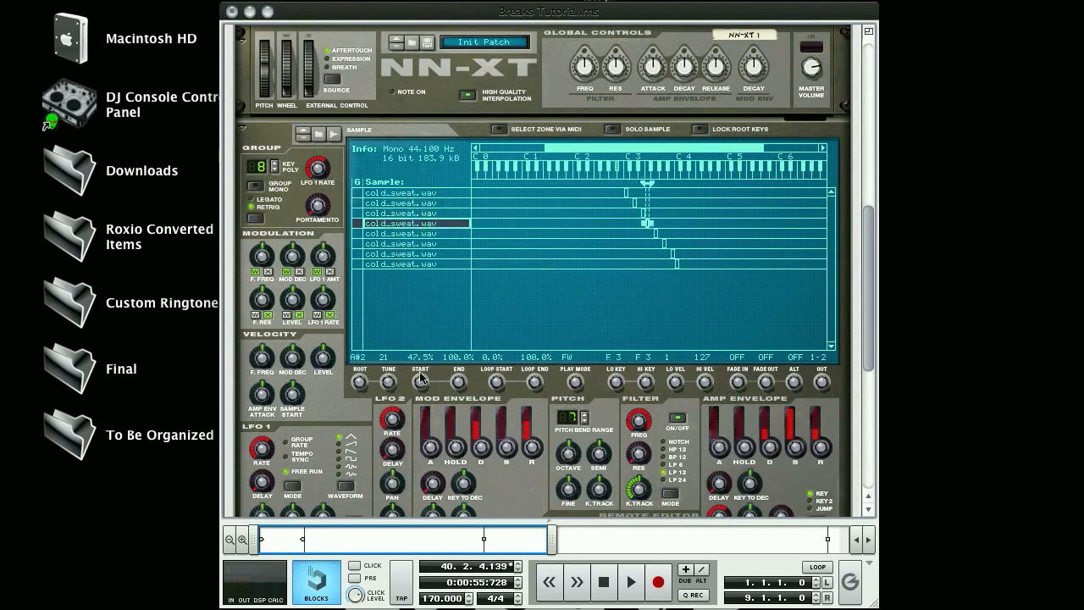
pyautogui.moveTo(420, 383); pyautogui.dragTo(424, 409)
pyautogui.click(430, 234)
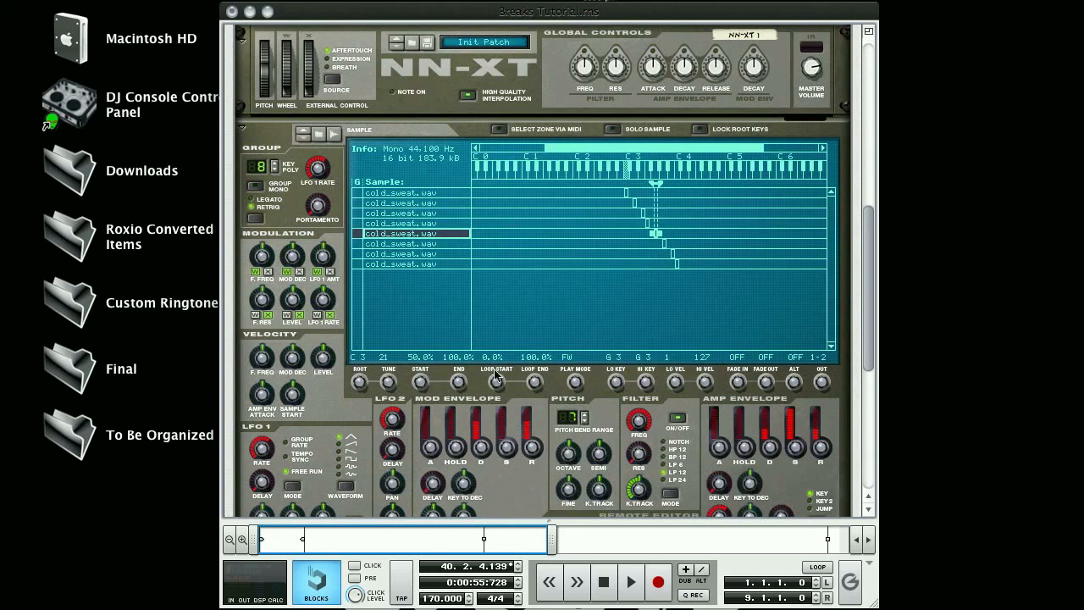
pyautogui.scroll(-8, 567, 245)
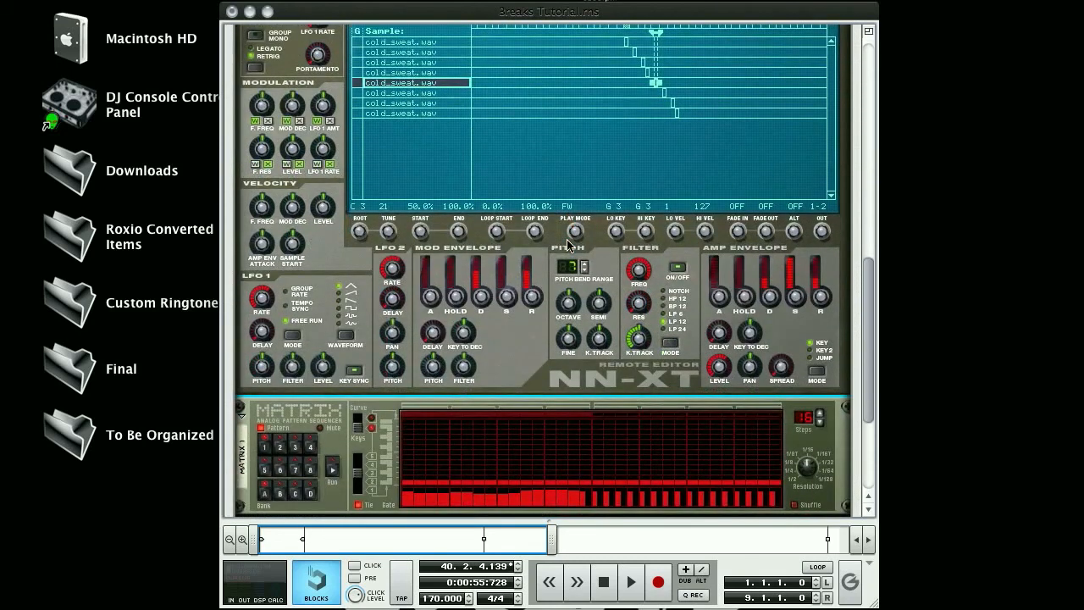
pyautogui.scroll(7, 567, 245)
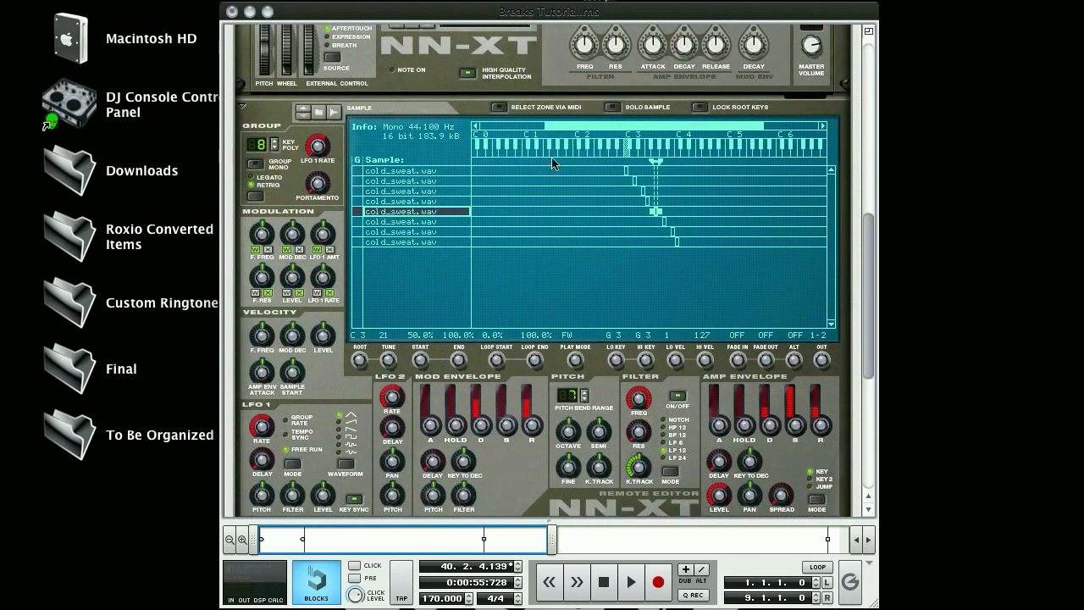
pyautogui.click(573, 4)
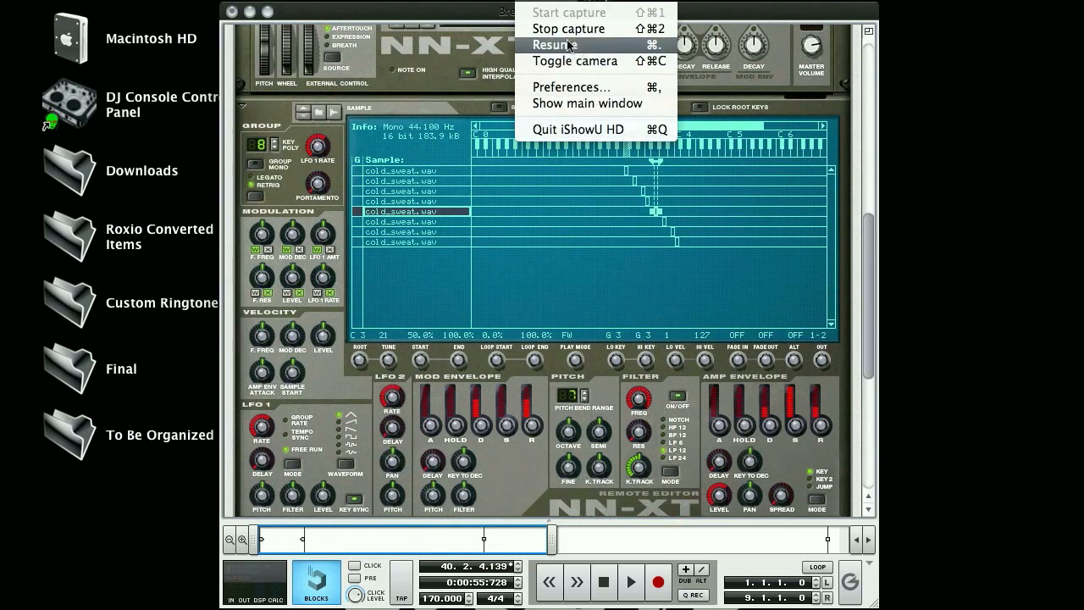